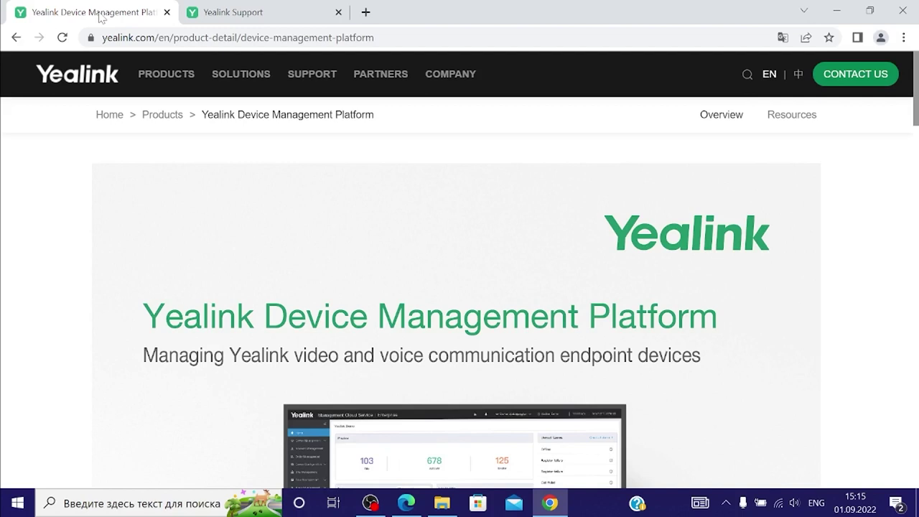
Check the YDMP document list, then view the Administrator Guide PDF's Port Requirements (443, 9989, 8446, 9090, 80)
{"action": "left_click", "coordinate": [238, 11]}
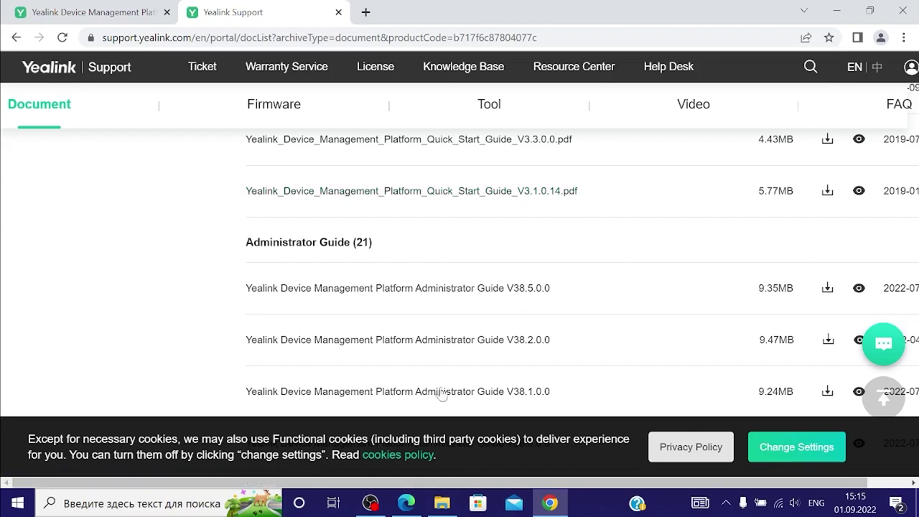
{"action": "left_click", "coordinate": [406, 503]}
{"action": "scroll", "coordinate": [305, 101], "scroll_direction": "up", "scroll_amount": 6}
{"action": "scroll", "coordinate": [305, 100], "scroll_direction": "down", "scroll_amount": 3}
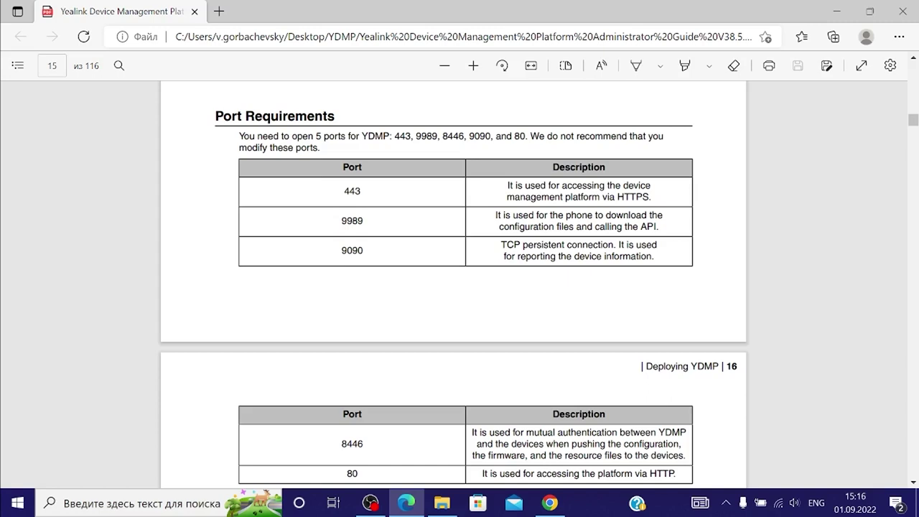
Scroll the guide to page 17's cluster hardware table, up to 16-core, 24 G RAM for 100000 devices
{"action": "scroll", "coordinate": [479, 143], "scroll_direction": "up", "scroll_amount": 2}
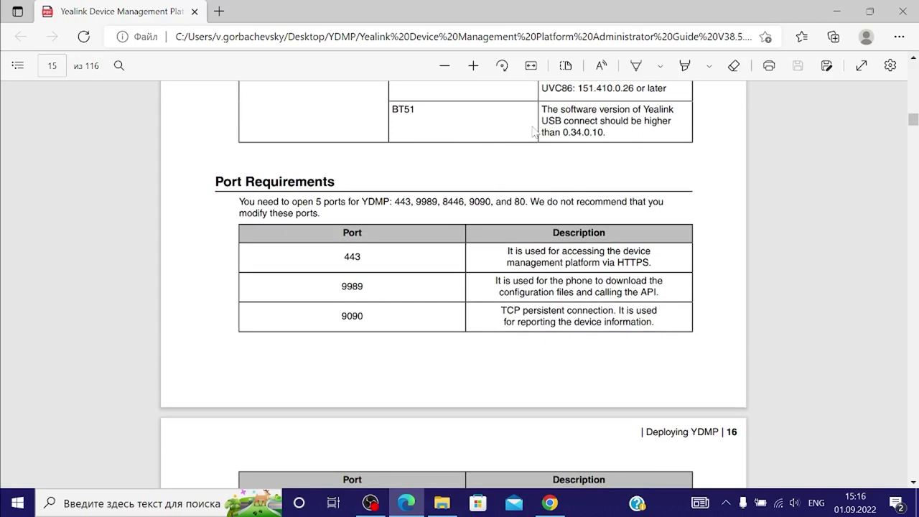
{"action": "scroll", "coordinate": [534, 131], "scroll_direction": "down", "scroll_amount": 5}
{"action": "scroll", "coordinate": [534, 132], "scroll_direction": "down", "scroll_amount": 5}
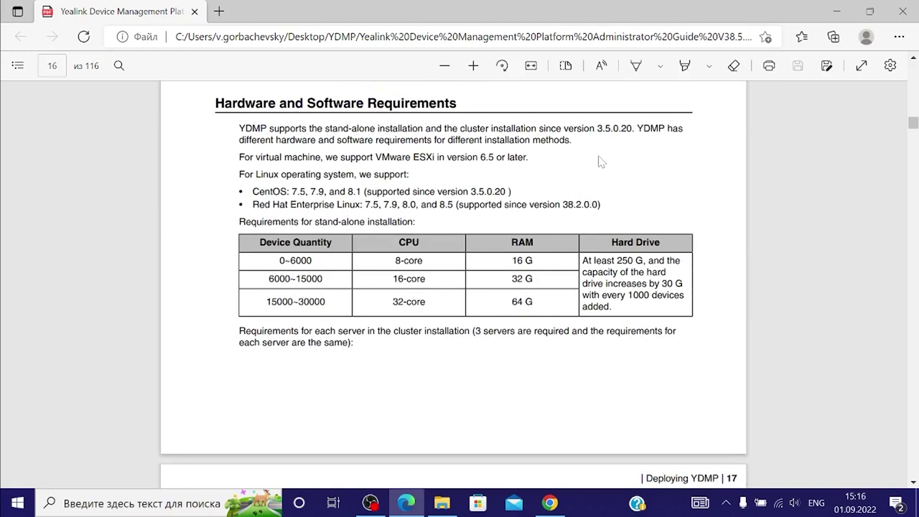
{"action": "scroll", "coordinate": [563, 187], "scroll_direction": "down", "scroll_amount": 1}
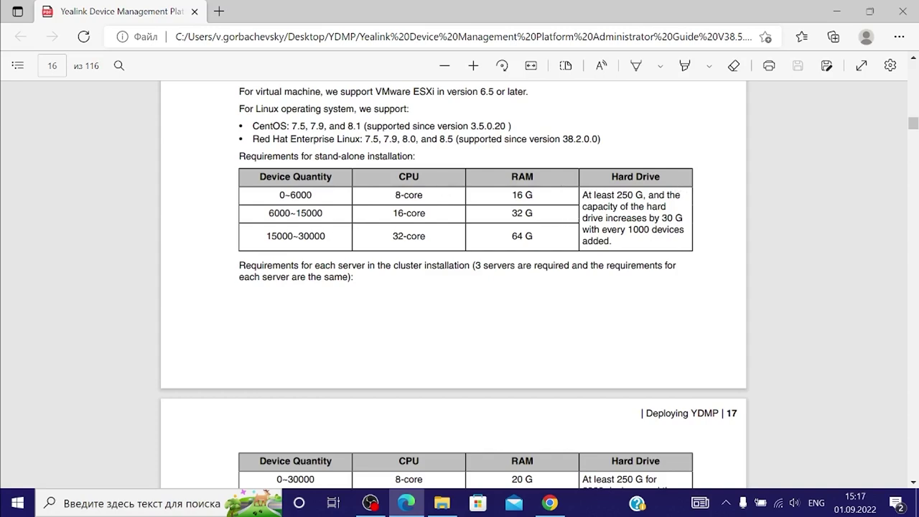
{"action": "scroll", "coordinate": [501, 232], "scroll_direction": "down", "scroll_amount": 2}
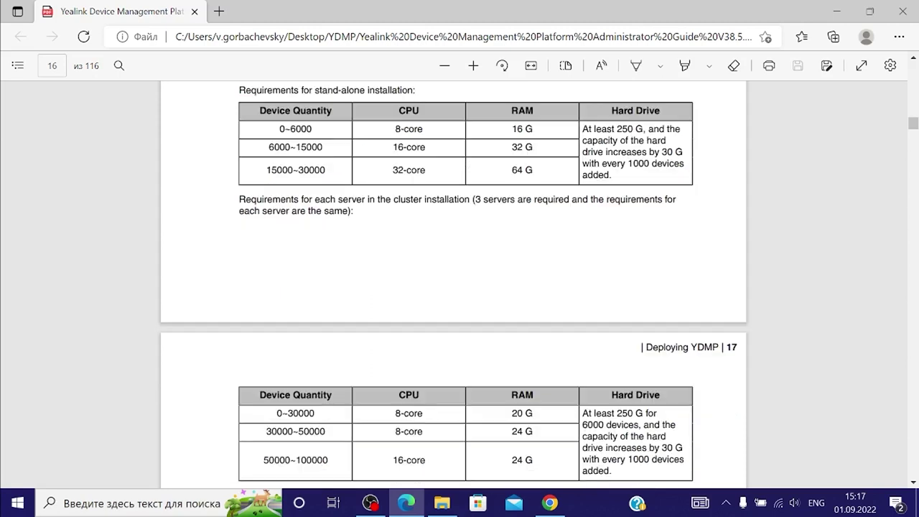
{"action": "scroll", "coordinate": [540, 220], "scroll_direction": "down", "scroll_amount": 4}
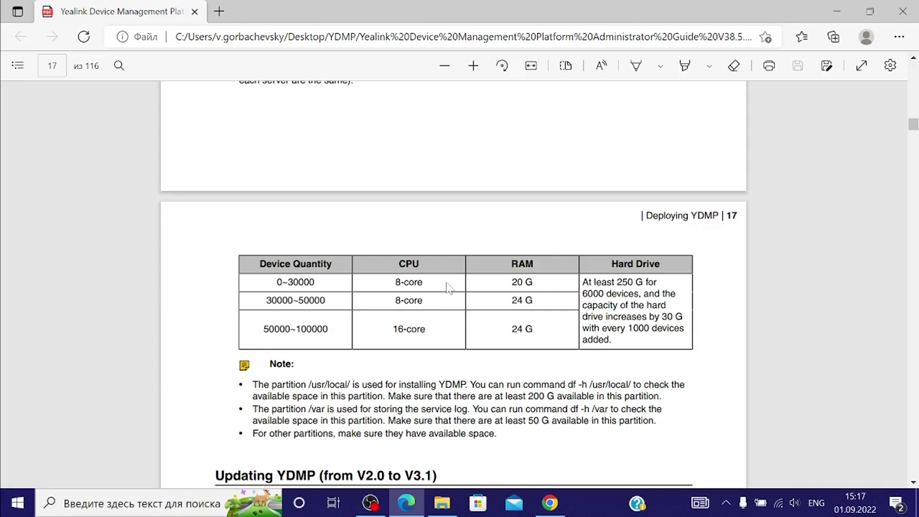
{"action": "scroll", "coordinate": [550, 265], "scroll_direction": "up", "scroll_amount": 5}
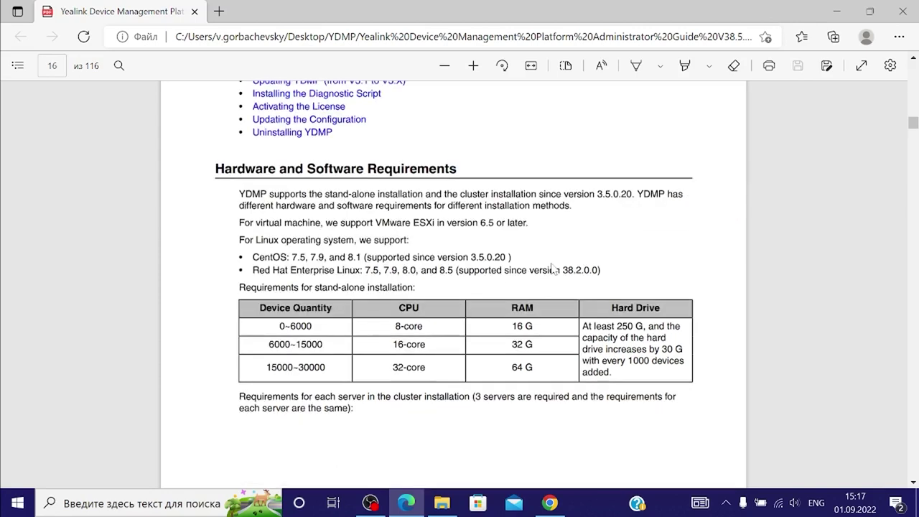
{"action": "scroll", "coordinate": [432, 267], "scroll_direction": "down", "scroll_amount": 1}
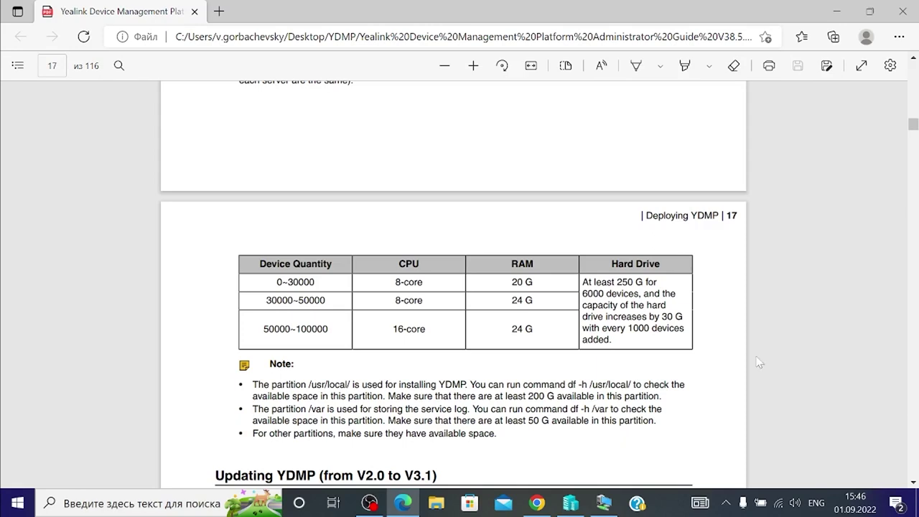
Check the Firmware list for DM-release-38.8.0.0, then view the guide's page 20 download steps
{"action": "left_click", "coordinate": [536, 502]}
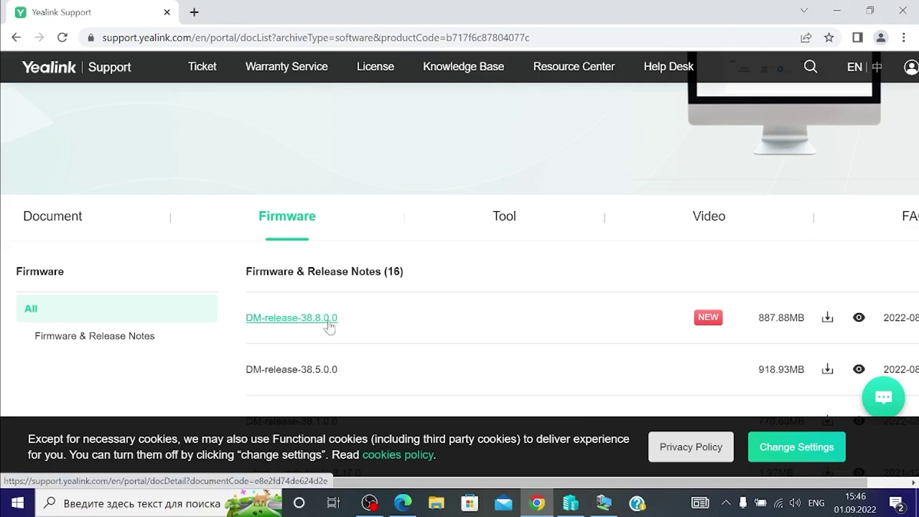
{"action": "left_click", "coordinate": [403, 503]}
{"action": "scroll", "coordinate": [463, 177], "scroll_direction": "down", "scroll_amount": 15}
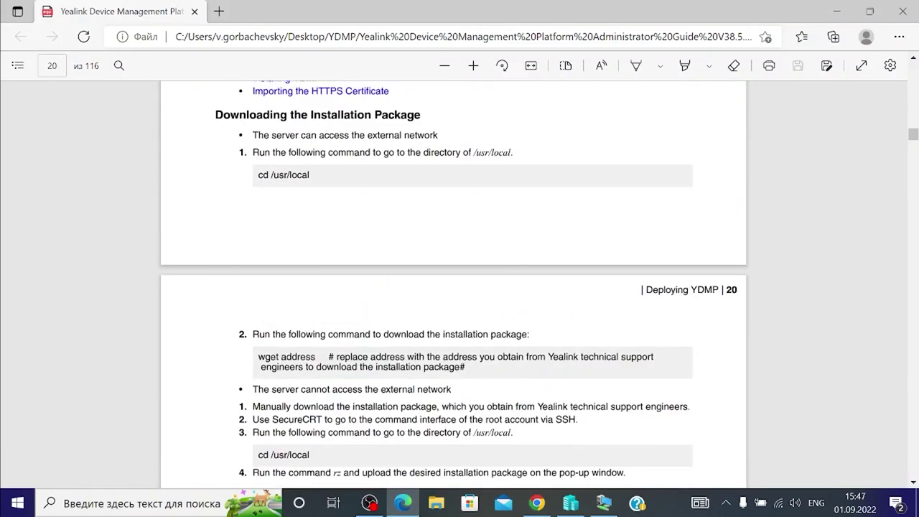
Review the YDMP 3.X installation steps on pages 18–19, then switch to the VM's CentOS terminal
{"action": "scroll", "coordinate": [554, 215], "scroll_direction": "up", "scroll_amount": 2}
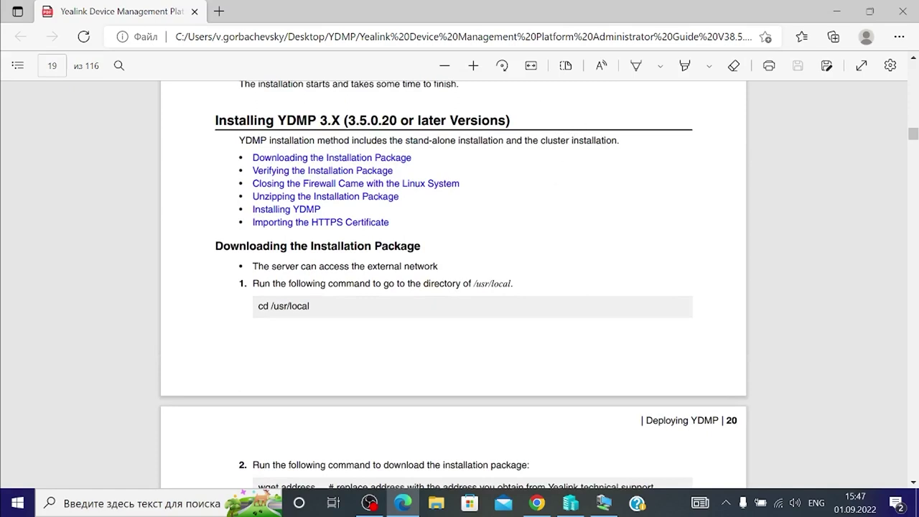
{"action": "scroll", "coordinate": [585, 156], "scroll_direction": "up", "scroll_amount": 2}
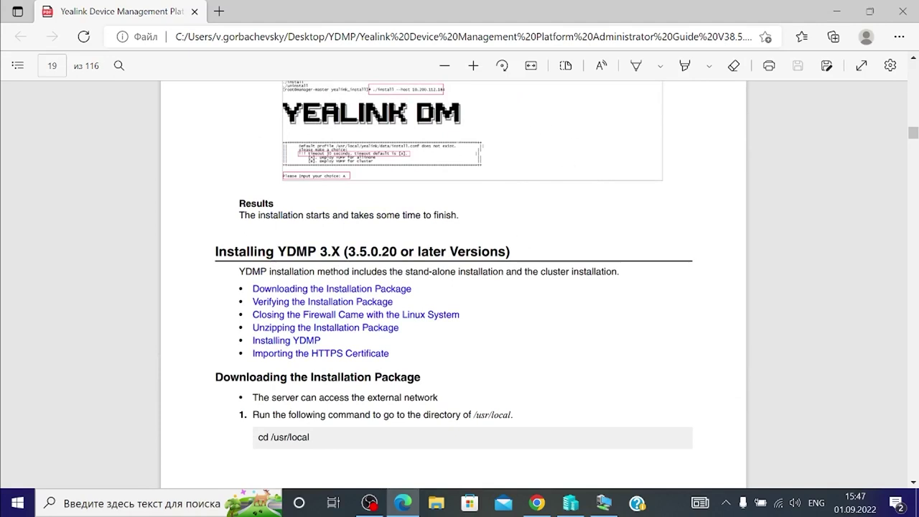
{"action": "scroll", "coordinate": [451, 278], "scroll_direction": "down", "scroll_amount": 1}
{"action": "scroll", "coordinate": [451, 278], "scroll_direction": "up", "scroll_amount": 8}
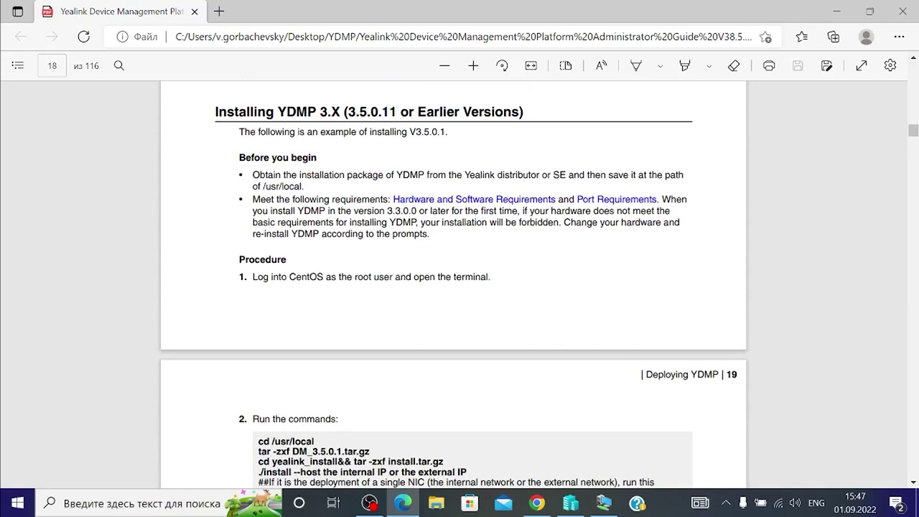
{"action": "scroll", "coordinate": [451, 277], "scroll_direction": "down", "scroll_amount": 10}
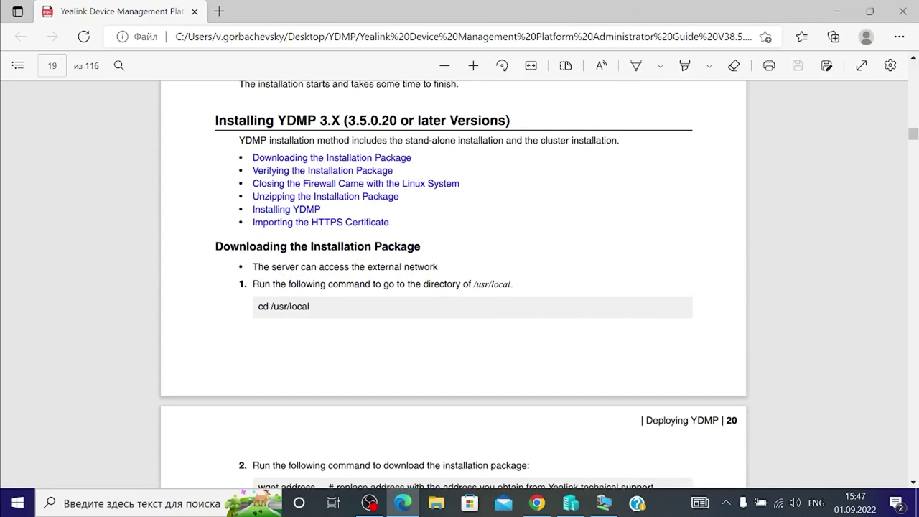
{"action": "left_click", "coordinate": [604, 502]}
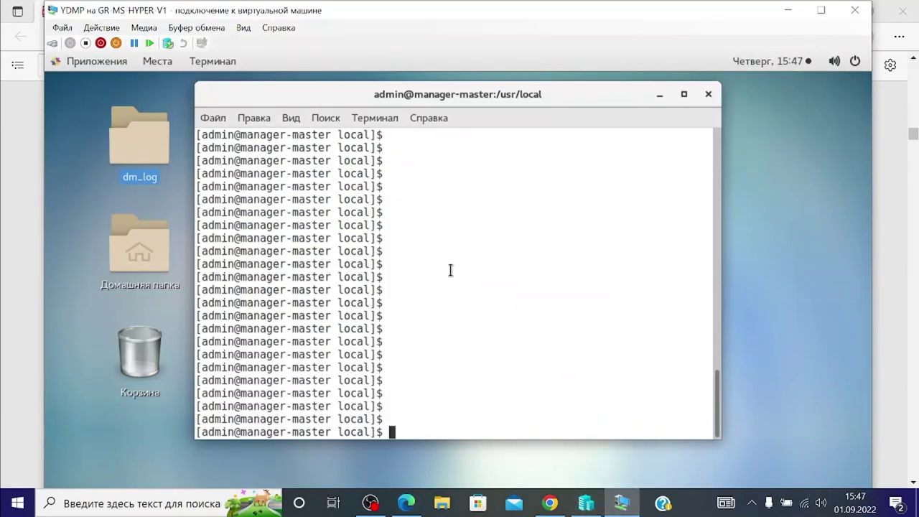
Become root, move into /usr/local and list its contents
{"action": "type", "text": "su - root"}
{"action": "key", "text": "Return"}
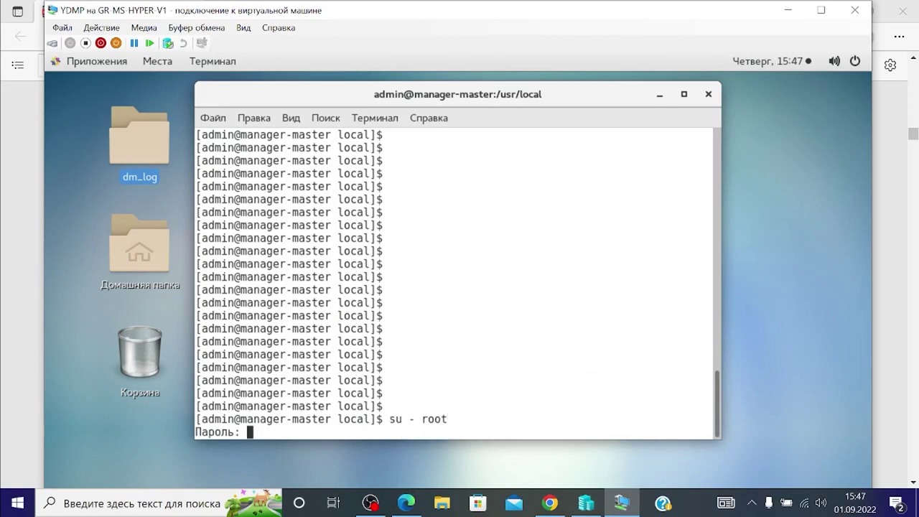
{"action": "key", "text": "Return"}
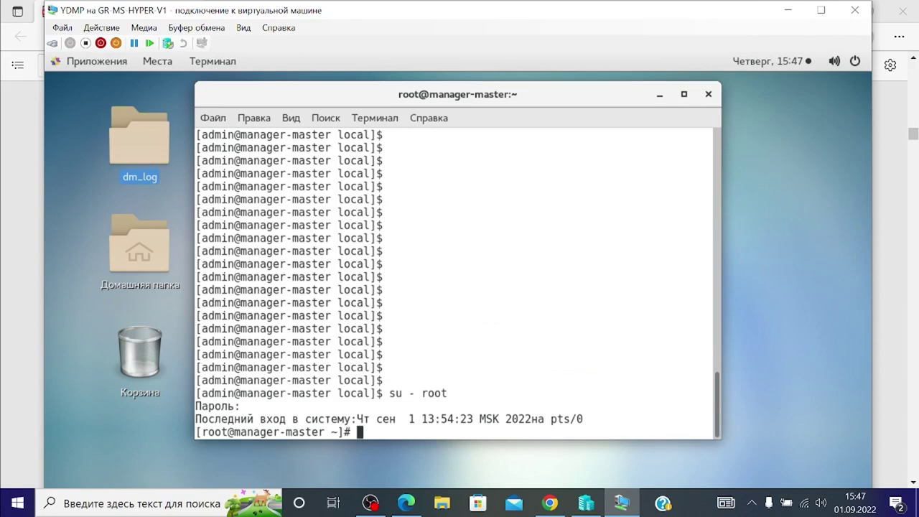
{"action": "type", "text": "cd /usr/local"}
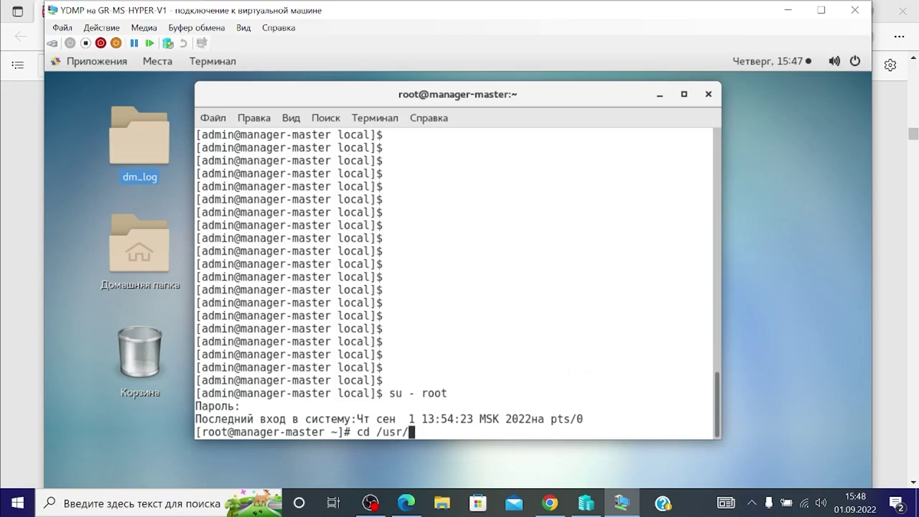
{"action": "key", "text": "Return"}
{"action": "type", "text": "ls"}
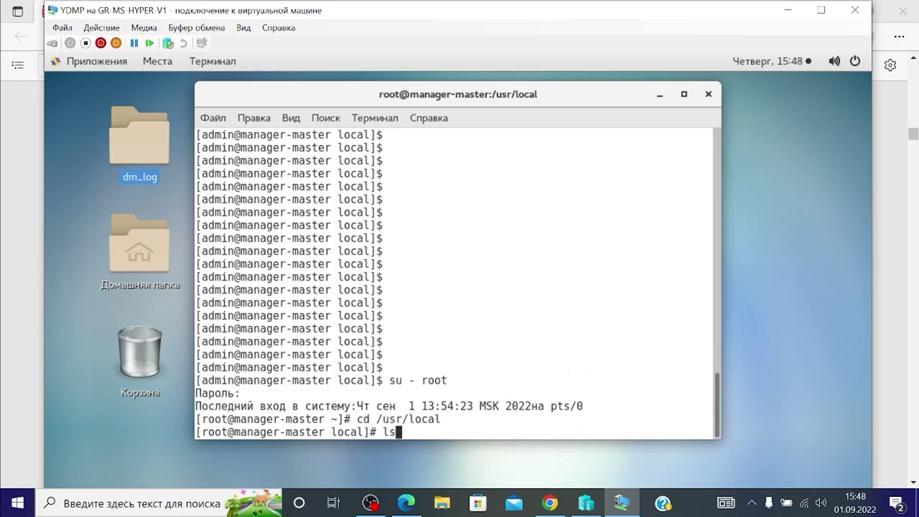
{"action": "key", "text": "Return"}
Extract DM-release-38.7.0.0.tar.gz, then extract install.tar.gz inside yealink_install
{"action": "type", "text": "tar -zxf "}
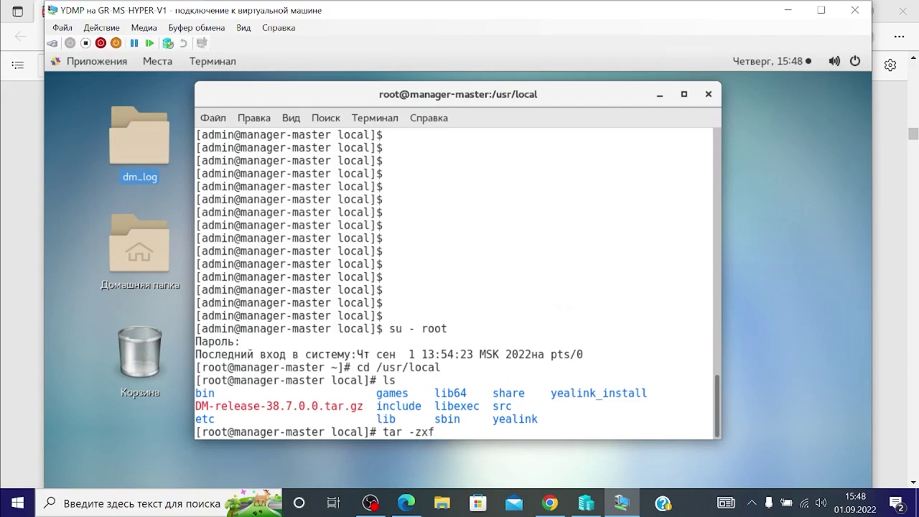
{"action": "type", "text": "DM-release-38.7"}
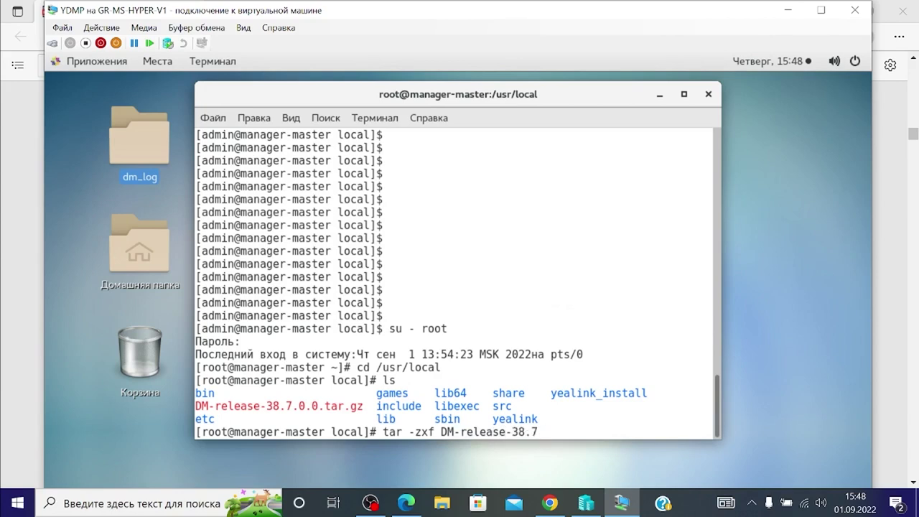
{"action": "type", "text": ".0.0.tar.g"}
{"action": "type", "text": "z"}
{"action": "key", "text": "Return"}
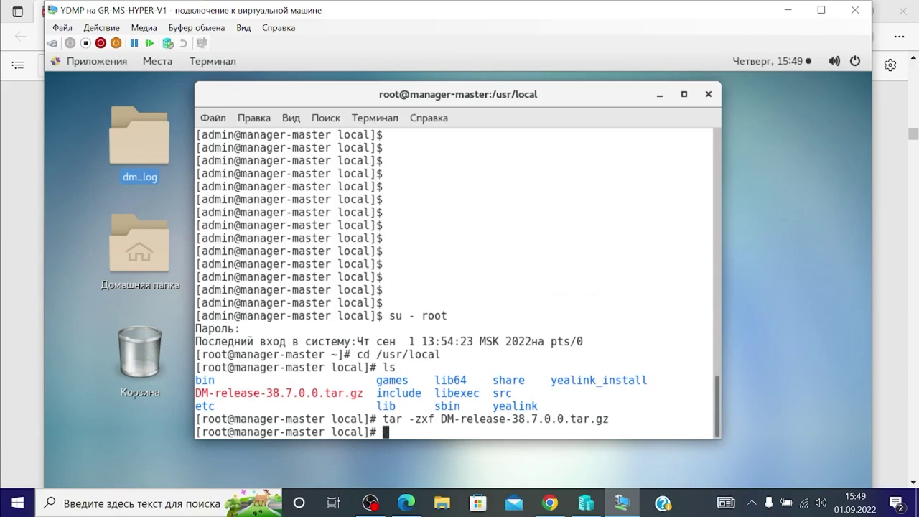
{"action": "type", "text": "cd yealink"}
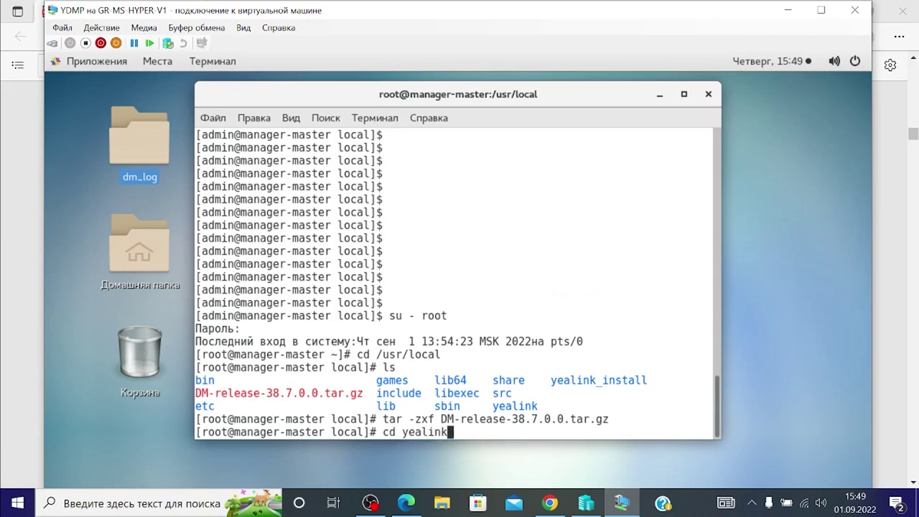
{"action": "type", "text": "_install"}
{"action": "key", "text": "Return"}
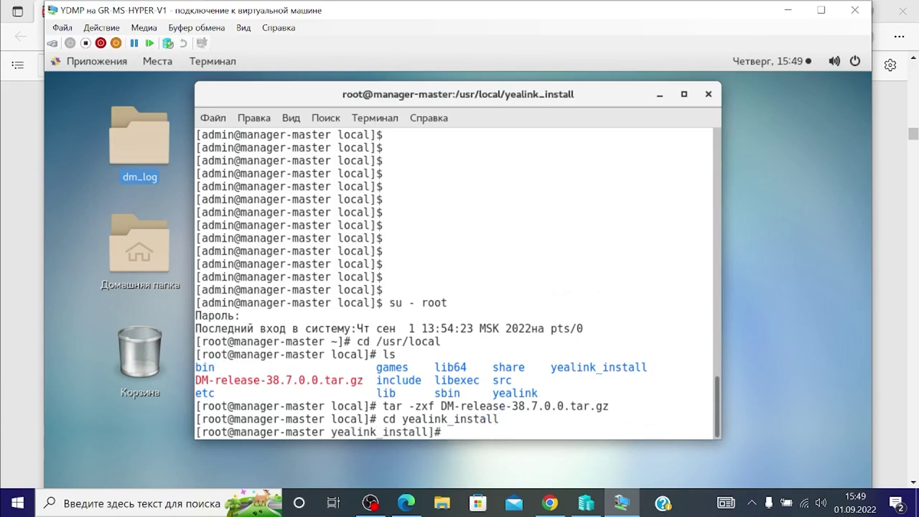
{"action": "type", "text": "tar -zxf install"}
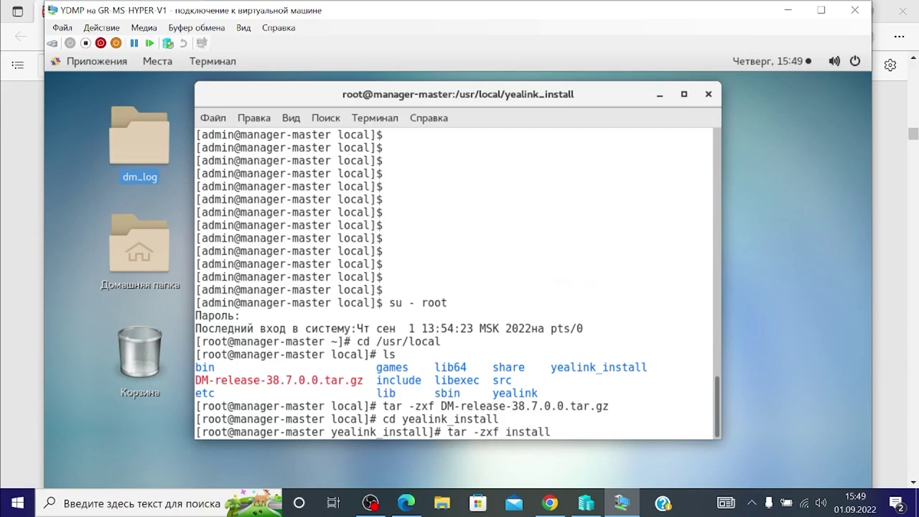
{"action": "type", "text": ".tar.gz"}
{"action": "key", "text": "Return"}
Run the installer with ./install --host 192.168.254.54
{"action": "type", "text": "./"}
{"action": "type", "text": "instal"}
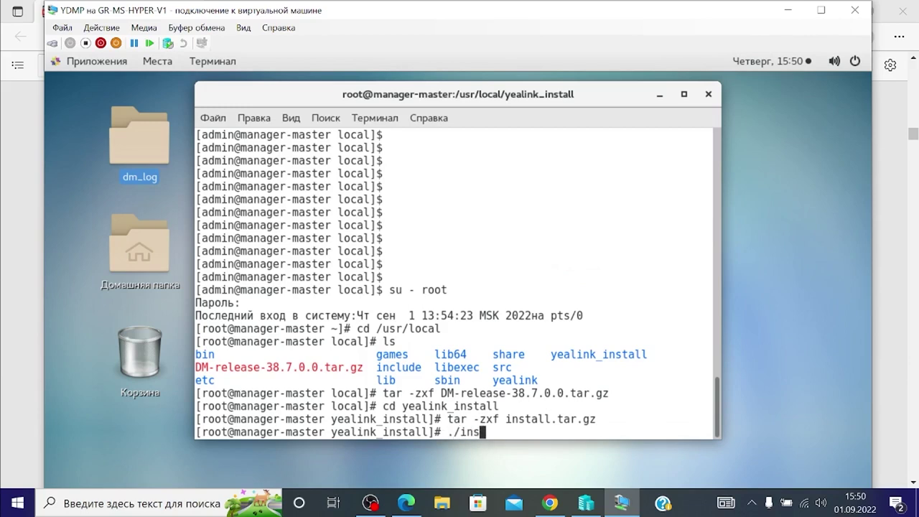
{"action": "type", "text": "l --hos"}
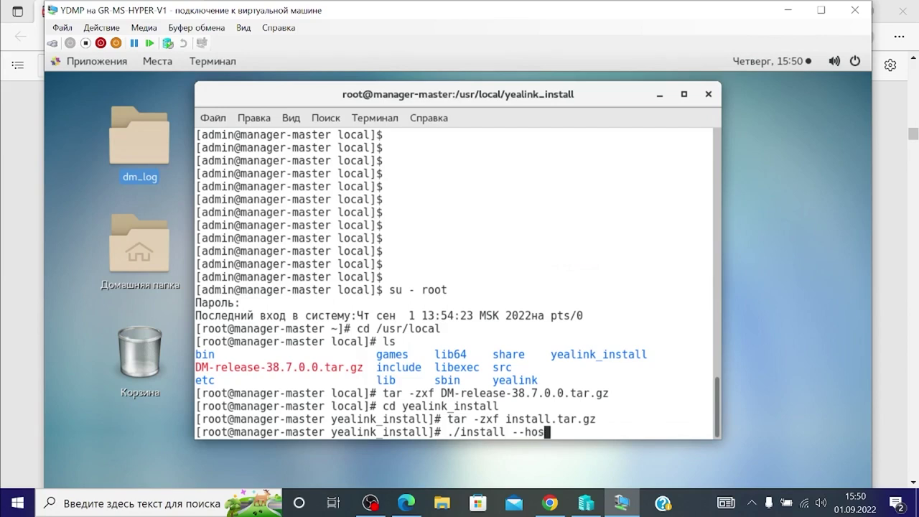
{"action": "type", "text": "t 192.168.254"}
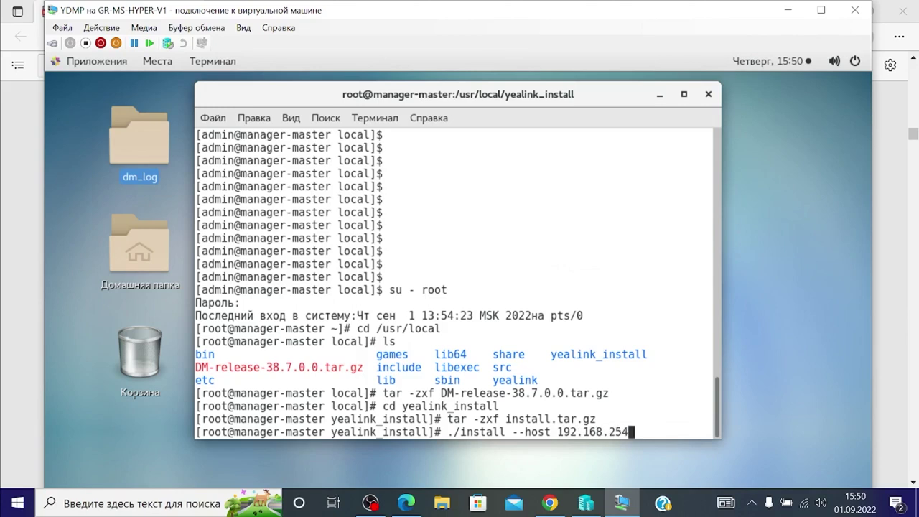
{"action": "type", "text": ".54"}
{"action": "key", "text": "Return"}
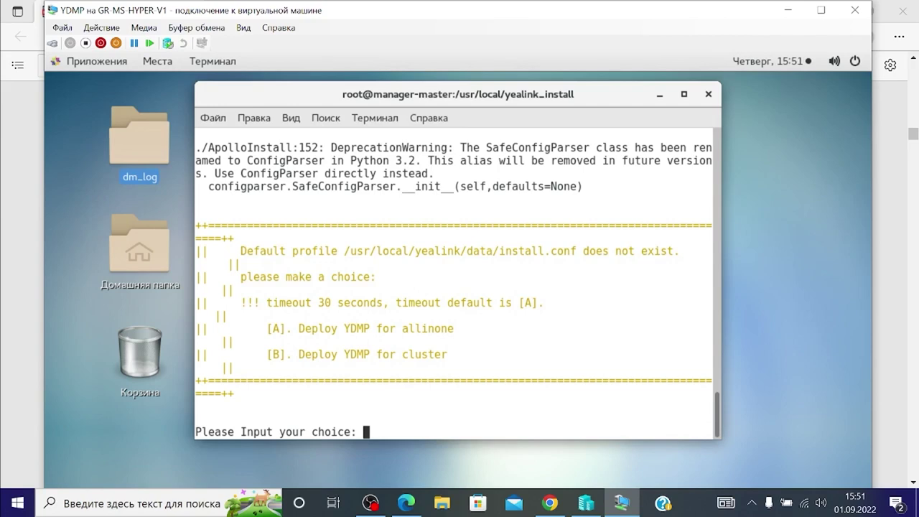
Choose the all-in-one (A) deployment and let the playbook finish until YDMP reports success
{"action": "type", "text": "A"}
{"action": "key", "text": "Return"}
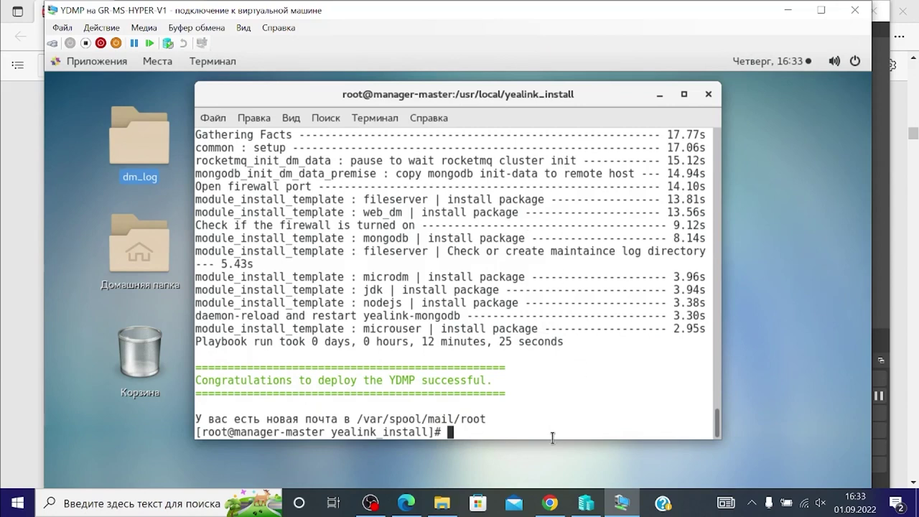
{"action": "mouse_move", "coordinate": [553, 504]}
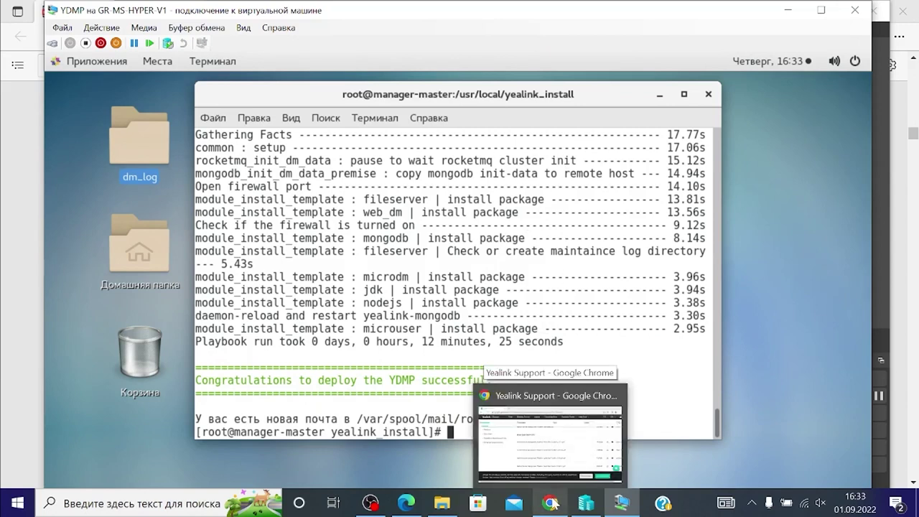
Load the Device Management Platform at 192.168.254.54 in a new Chrome tab
{"action": "left_click", "coordinate": [549, 437]}
{"action": "key", "text": "ctrl+t"}
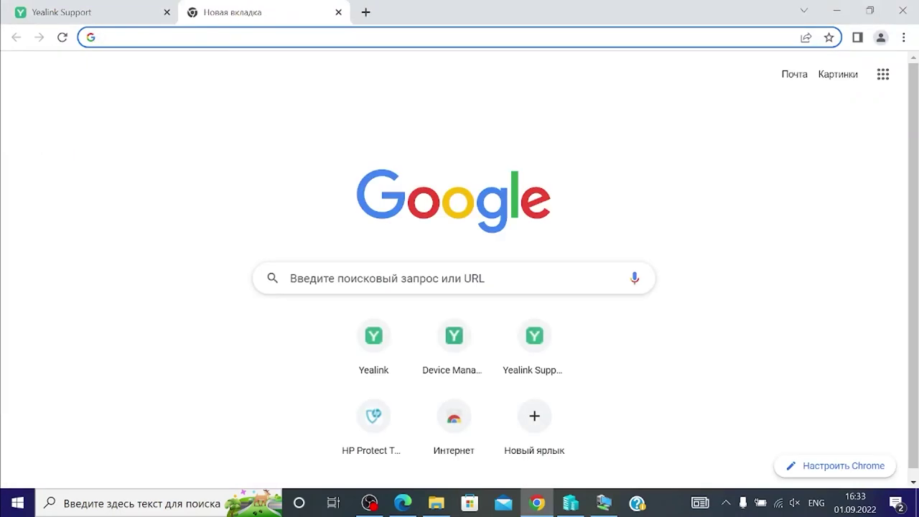
{"action": "type", "text": "192.168.254.54"}
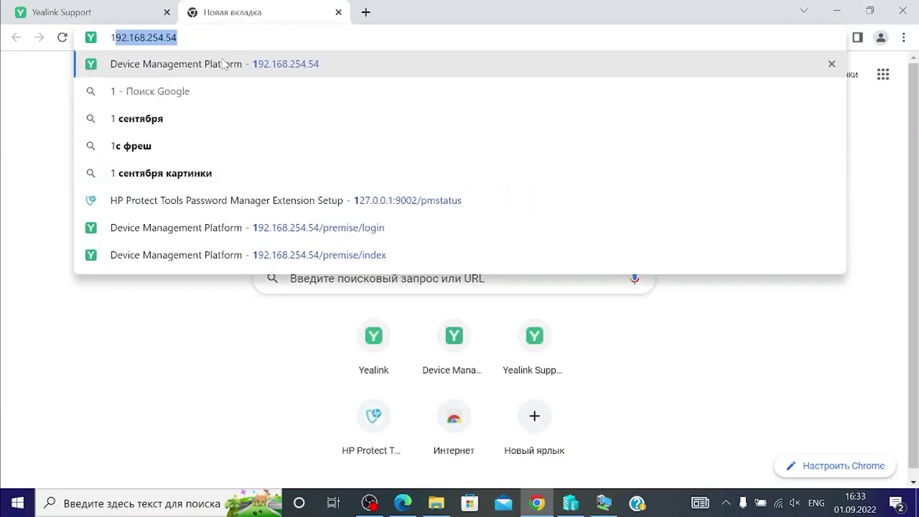
{"action": "left_click", "coordinate": [221, 66]}
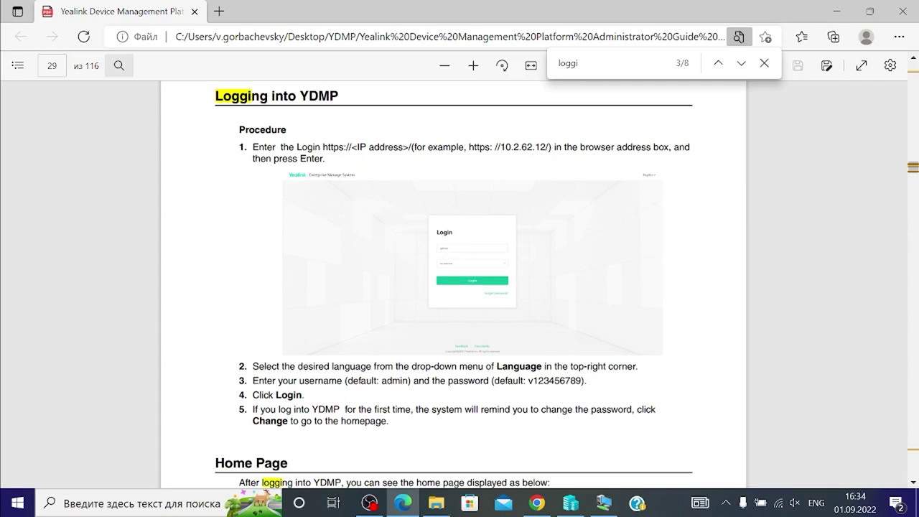
Enter the administrator account name and password in the login form
{"action": "left_click", "coordinate": [537, 502]}
{"action": "type", "text": "ad"}
{"action": "left_click", "coordinate": [372, 262]}
{"action": "type", "text": "v"}
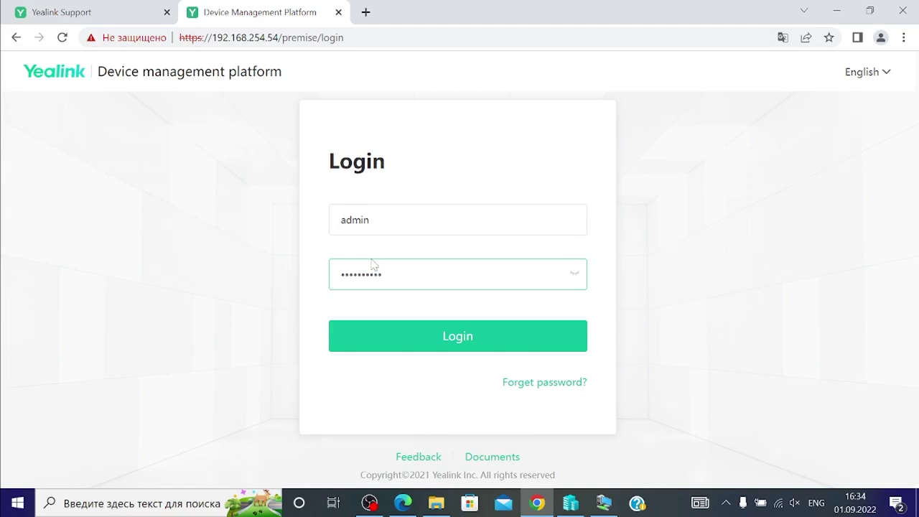
Submit the administrator credentials to log in
{"action": "key", "text": "Return"}
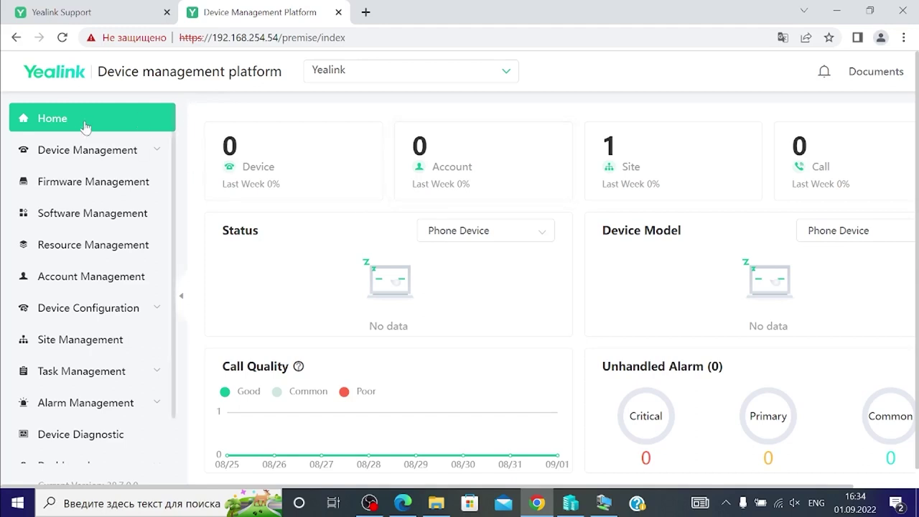
Go to System Management > License and open the upload file picker at the YDMP folder
{"action": "scroll", "coordinate": [339, 201], "scroll_direction": "down", "scroll_amount": 1}
{"action": "scroll", "coordinate": [330, 230], "scroll_direction": "up", "scroll_amount": 1}
{"action": "scroll", "coordinate": [127, 328], "scroll_direction": "down", "scroll_amount": 1}
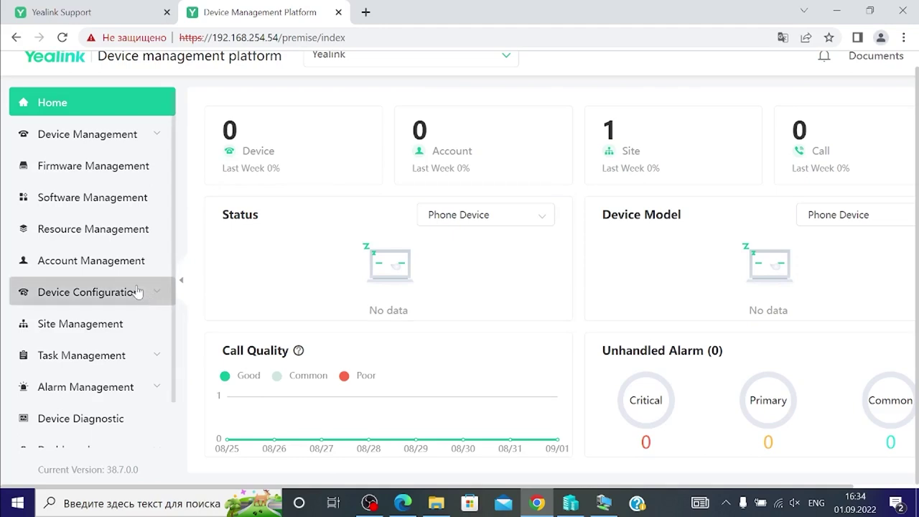
{"action": "scroll", "coordinate": [137, 291], "scroll_direction": "down", "scroll_amount": 1}
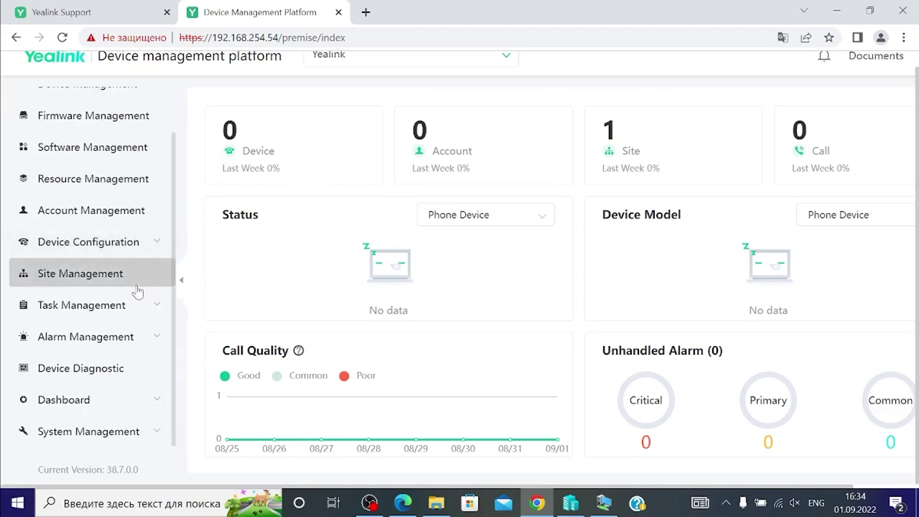
{"action": "left_click", "coordinate": [96, 433]}
{"action": "scroll", "coordinate": [117, 349], "scroll_direction": "down", "scroll_amount": 5}
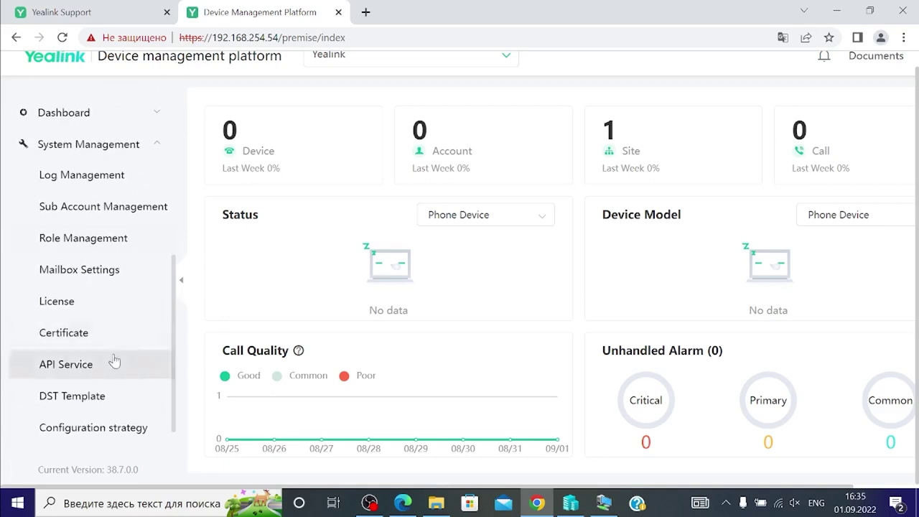
{"action": "left_click", "coordinate": [73, 307]}
{"action": "left_click", "coordinate": [574, 188]}
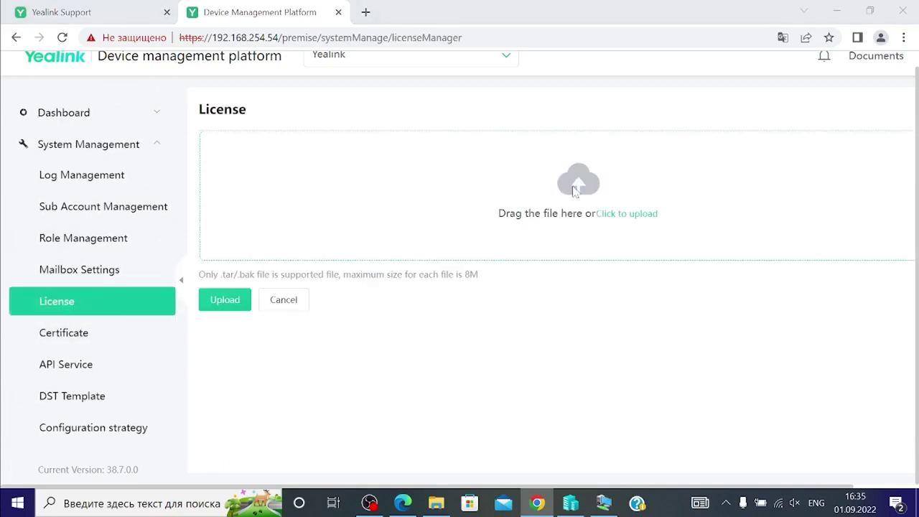
{"action": "left_click", "coordinate": [53, 179]}
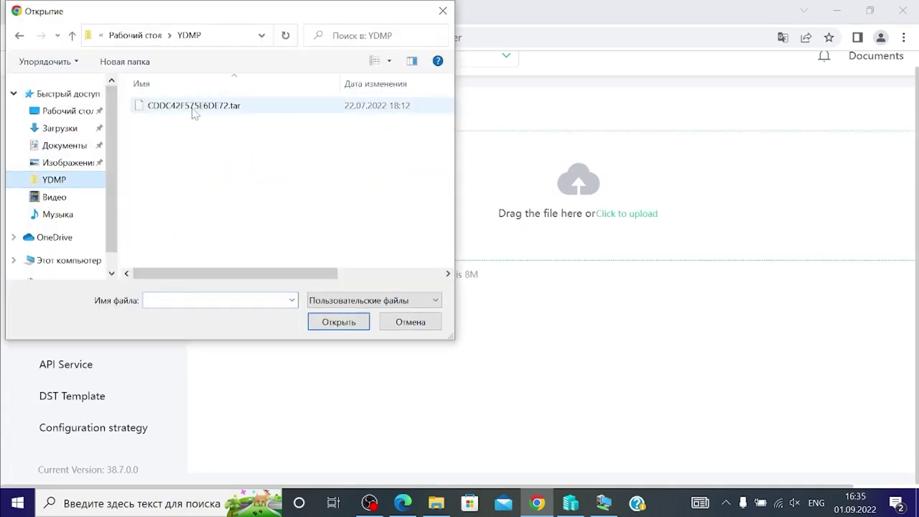
Upload the .tar license archive (500 devices, 180 days), then go to the Home dashboard
{"action": "left_click", "coordinate": [206, 107]}
{"action": "left_click", "coordinate": [330, 322]}
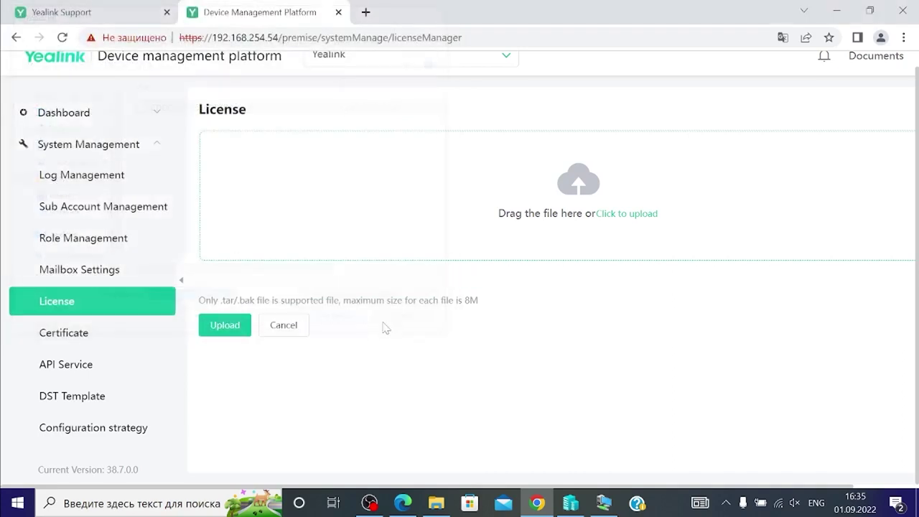
{"action": "left_click", "coordinate": [234, 330]}
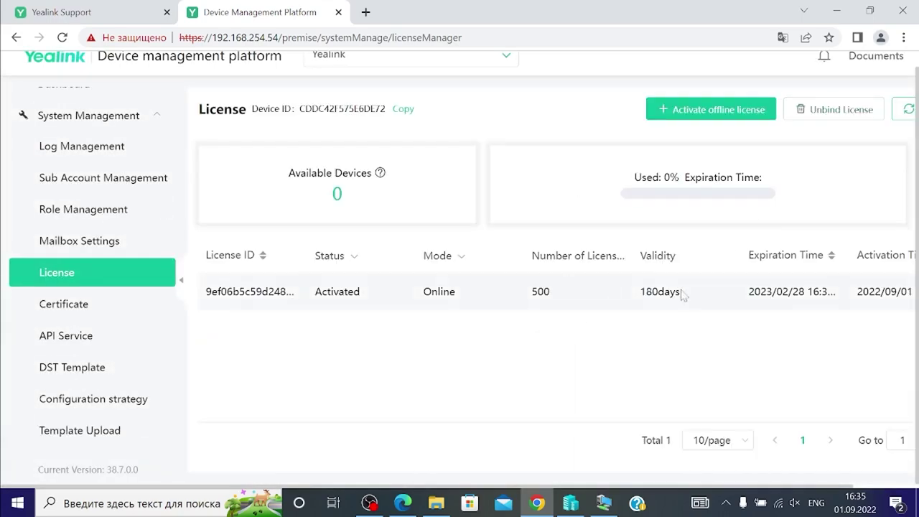
{"action": "scroll", "coordinate": [86, 215], "scroll_direction": "up", "scroll_amount": 5}
{"action": "left_click", "coordinate": [70, 108]}
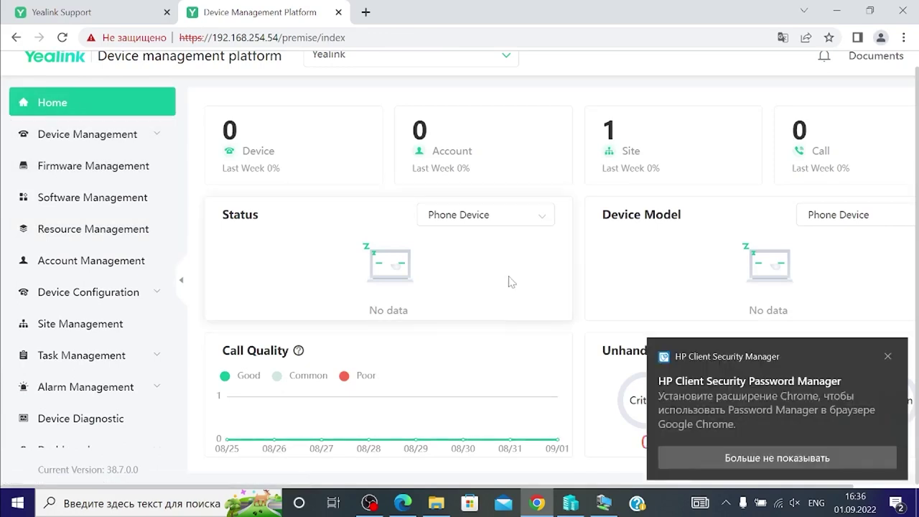
View License.jpg from the YDMP folder full-screen in Photos, then return to Chrome
{"action": "left_click", "coordinate": [444, 506]}
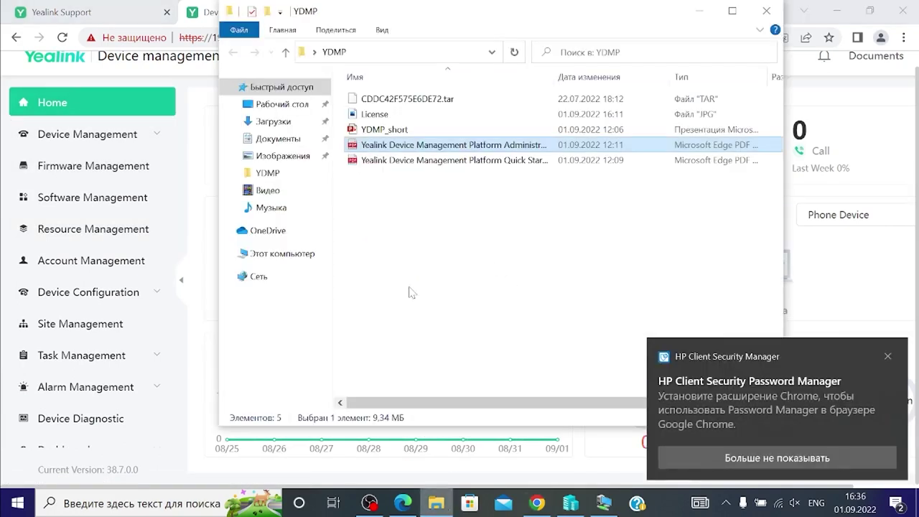
{"action": "left_click", "coordinate": [374, 116]}
{"action": "double_click", "coordinate": [374, 116]}
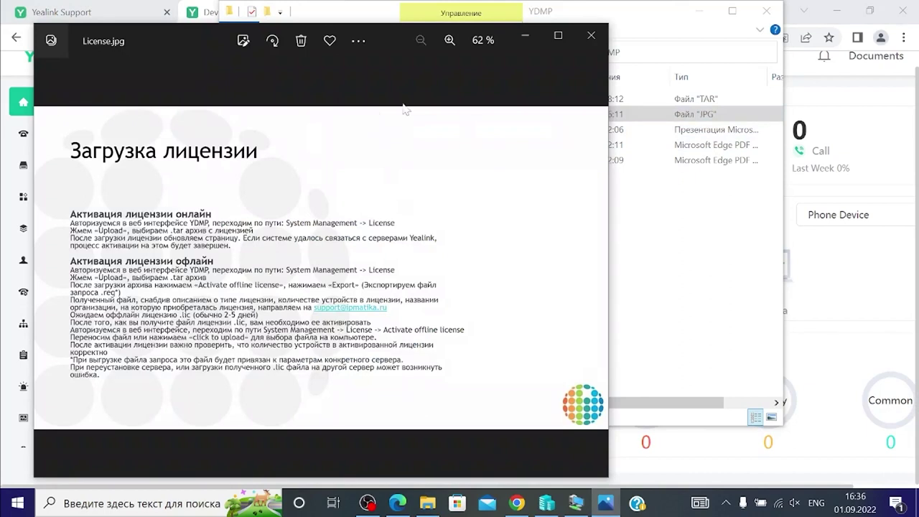
{"action": "left_click", "coordinate": [557, 37]}
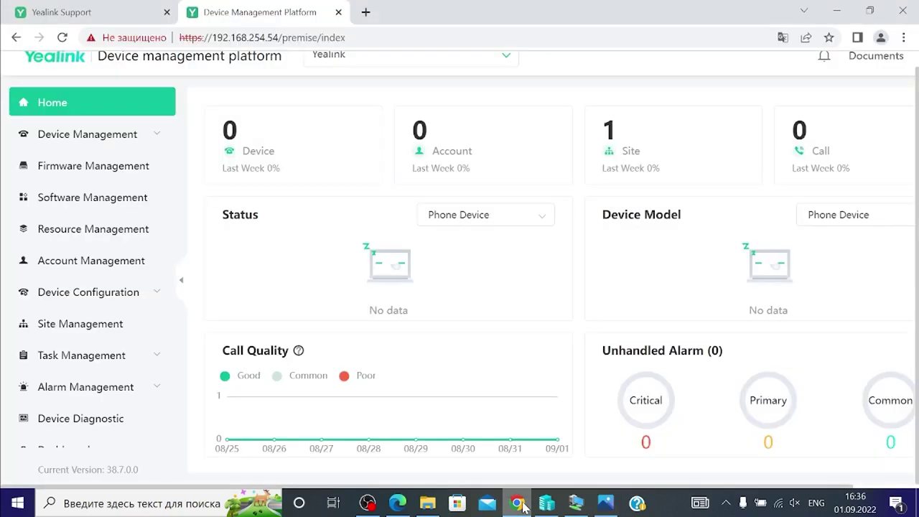
{"action": "left_click", "coordinate": [524, 505]}
{"action": "scroll", "coordinate": [50, 346], "scroll_direction": "down", "scroll_amount": 5}
Compare the License page's offline activation dialog with the License.jpg instruction slide, then close the dialog
{"action": "left_click", "coordinate": [93, 277]}
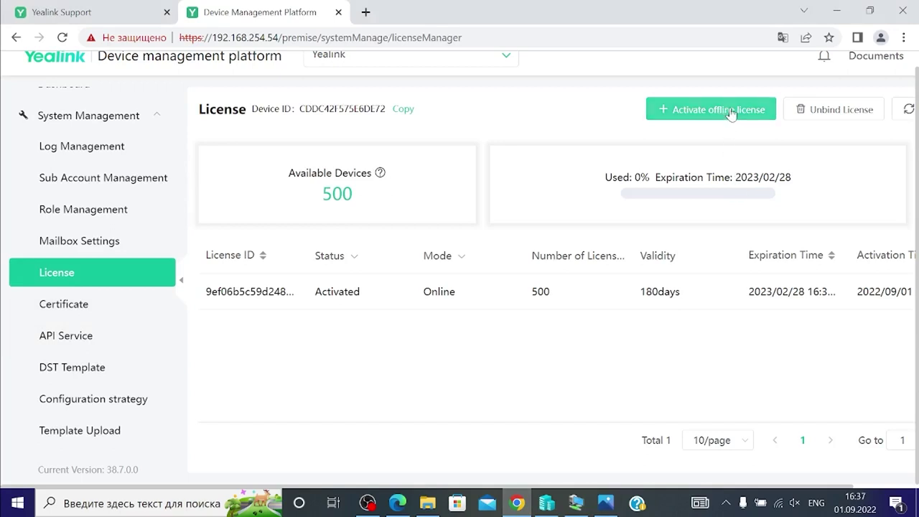
{"action": "left_click", "coordinate": [731, 113]}
{"action": "mouse_move", "coordinate": [374, 505]}
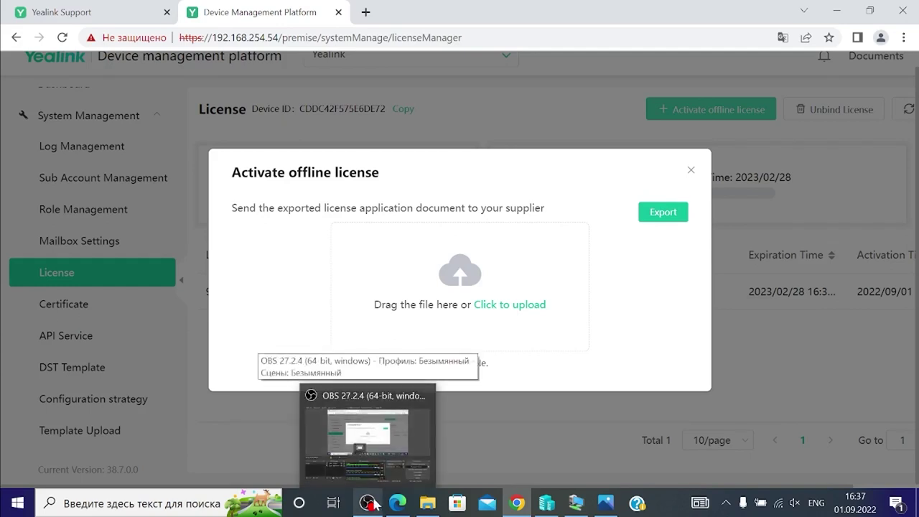
{"action": "left_click", "coordinate": [605, 502]}
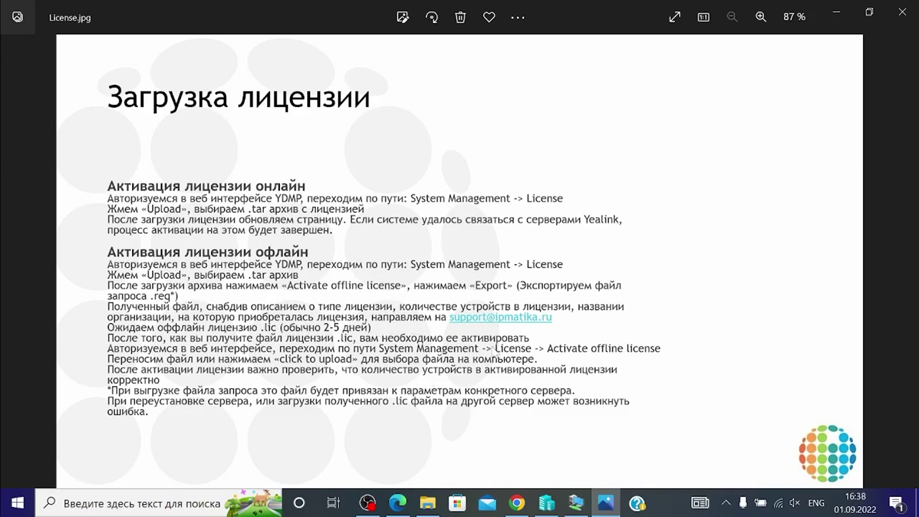
{"action": "left_click", "coordinate": [516, 502]}
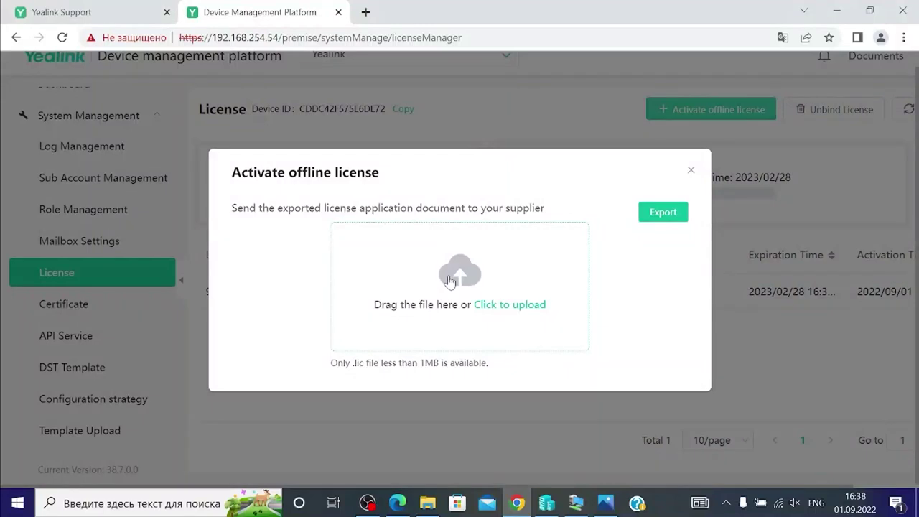
{"action": "left_click", "coordinate": [475, 412]}
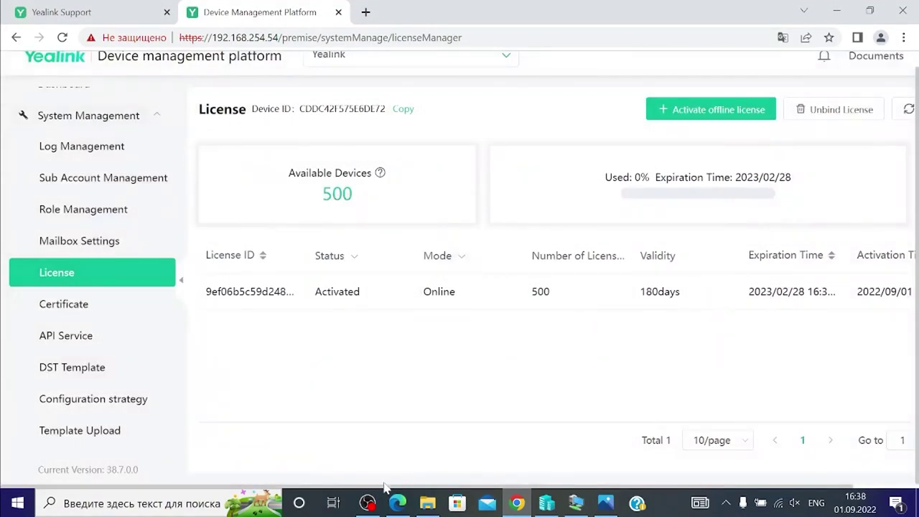
Switch windows back to the License.jpg instruction slide
{"action": "key", "text": "alt+Tab"}
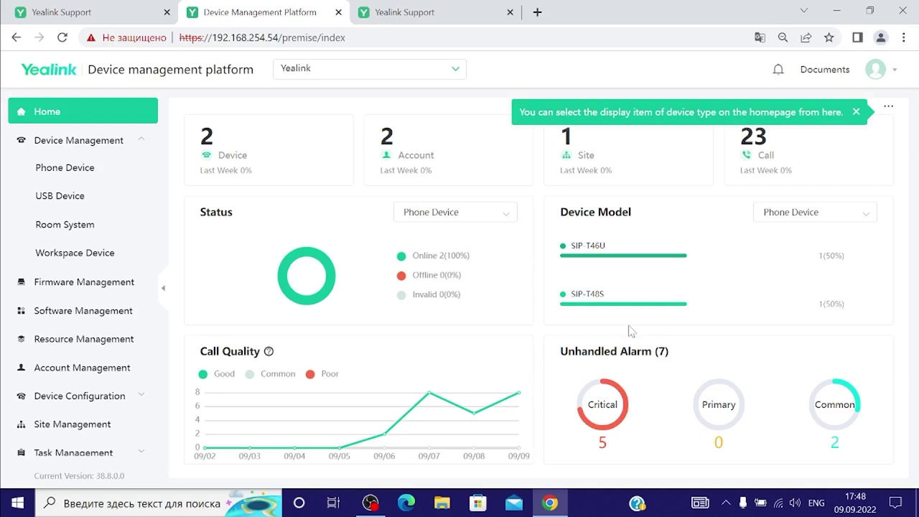
Check the system warnings, open the Yealink documentation tab, return, and view the account menu
{"action": "left_click", "coordinate": [779, 72]}
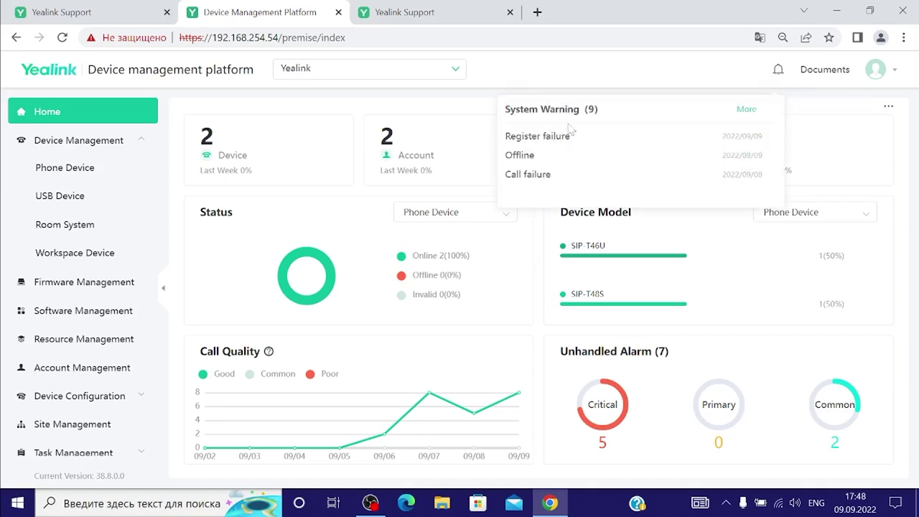
{"action": "left_click", "coordinate": [816, 71]}
{"action": "left_click", "coordinate": [314, 14]}
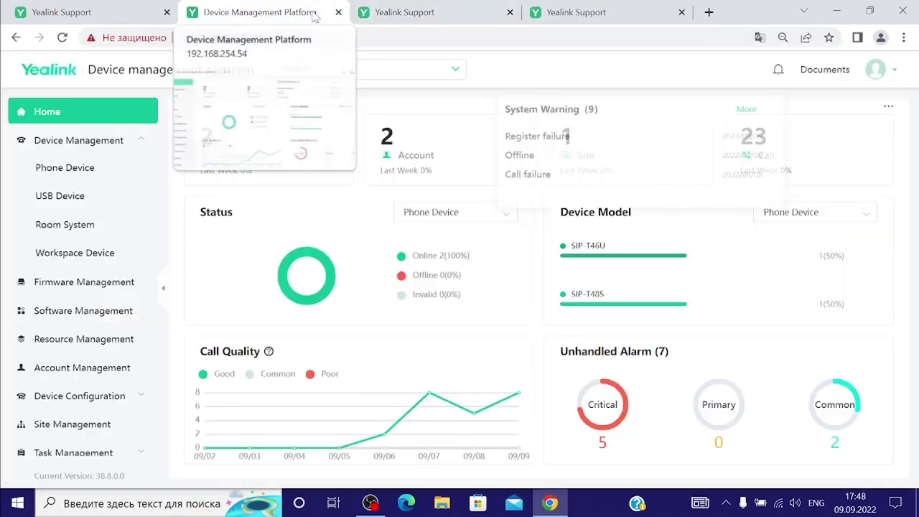
{"action": "left_click", "coordinate": [878, 72]}
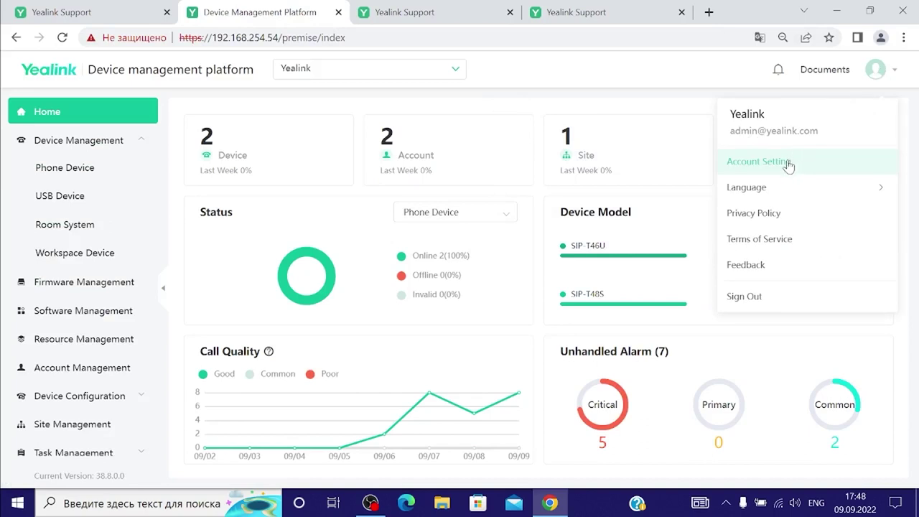
{"action": "mouse_move", "coordinate": [783, 193]}
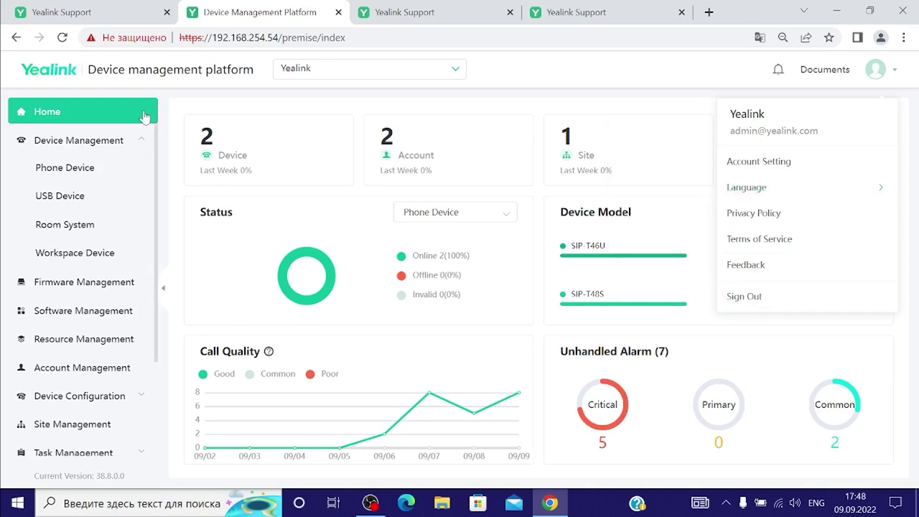
Browse Phone Device, Firmware, Software and Resource Management, ending on Account Management's accounts 1031 and 1034
{"action": "left_click", "coordinate": [65, 167]}
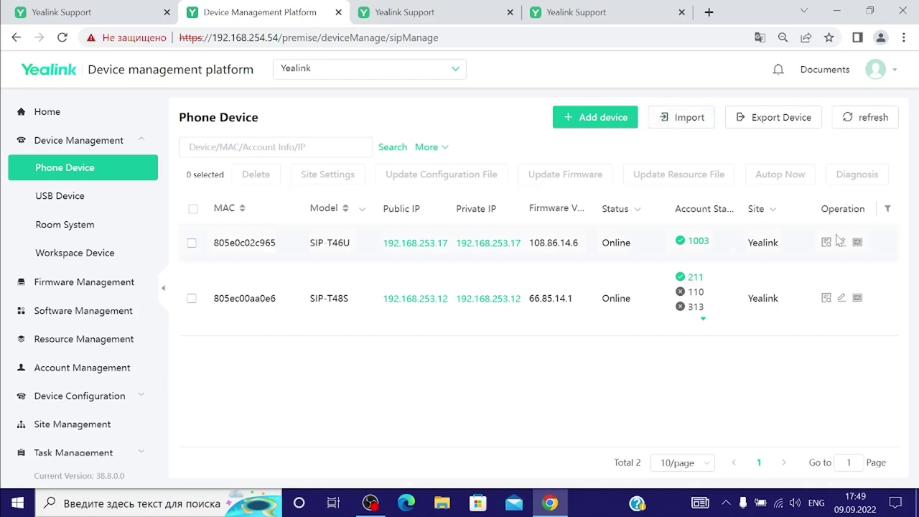
{"action": "left_click", "coordinate": [110, 287]}
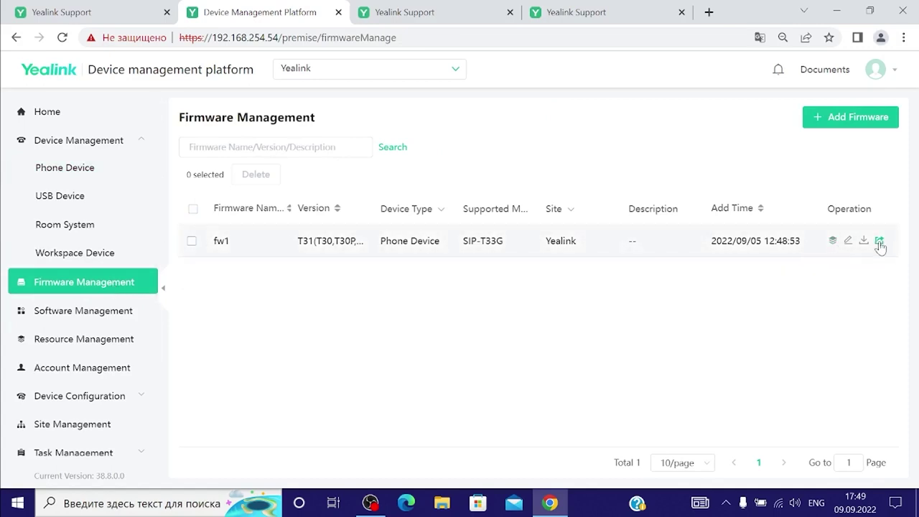
{"action": "left_click", "coordinate": [65, 315]}
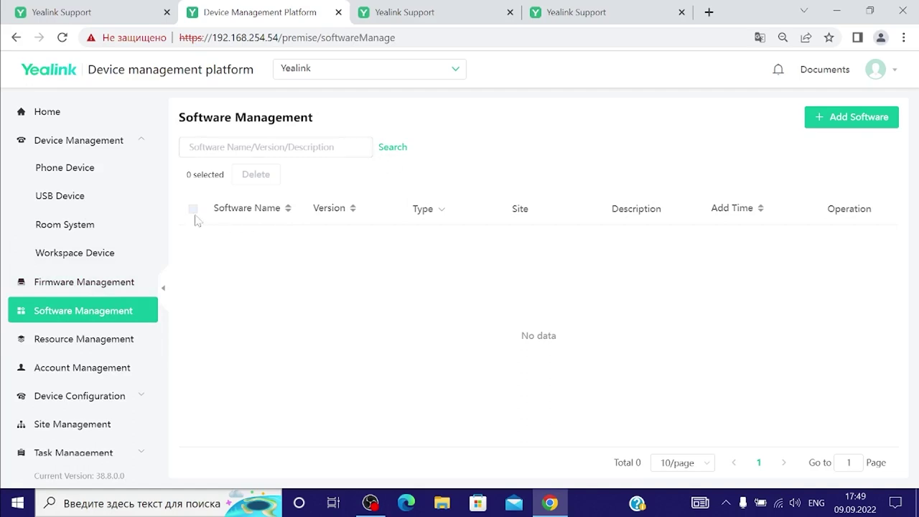
{"action": "left_click", "coordinate": [112, 342]}
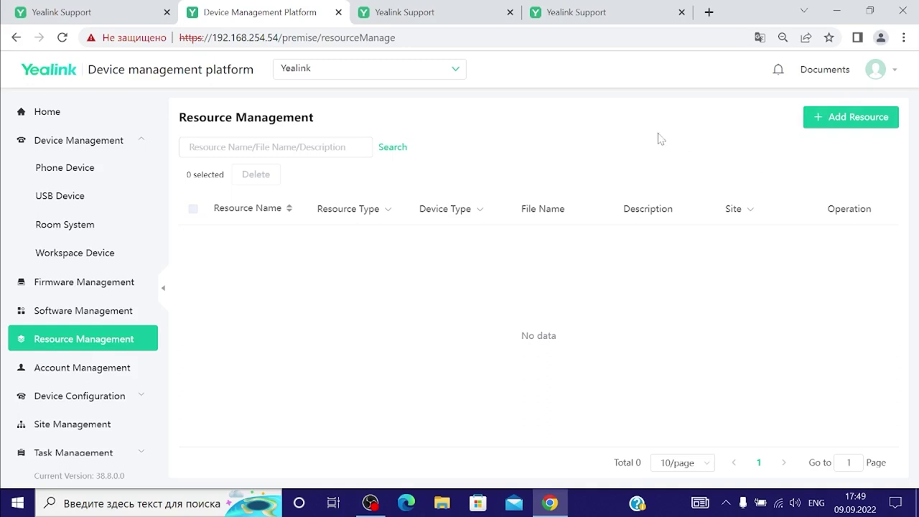
{"action": "left_click", "coordinate": [81, 376]}
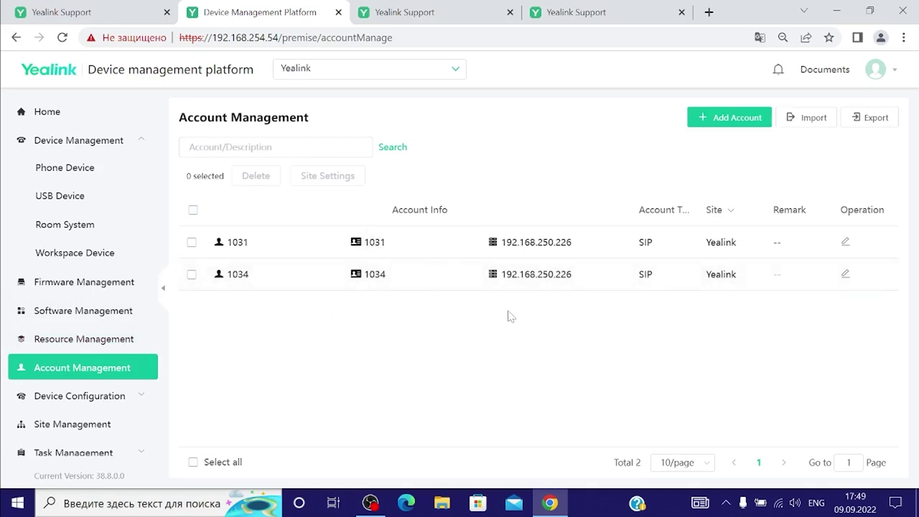
{"action": "mouse_move", "coordinate": [766, 121]}
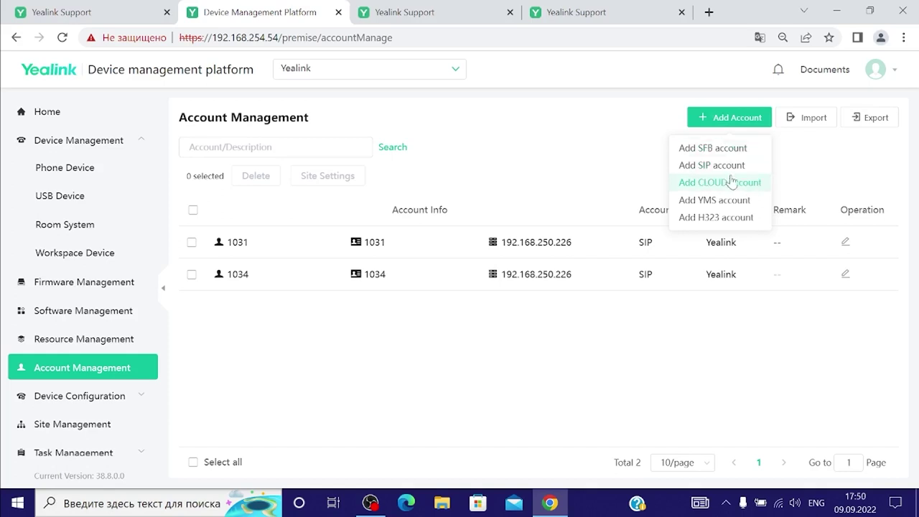
View Model Configuration and Single Device Configuration, then site Yealink's details in Site Management
{"action": "left_click", "coordinate": [79, 395]}
{"action": "scroll", "coordinate": [86, 323], "scroll_direction": "down", "scroll_amount": 3}
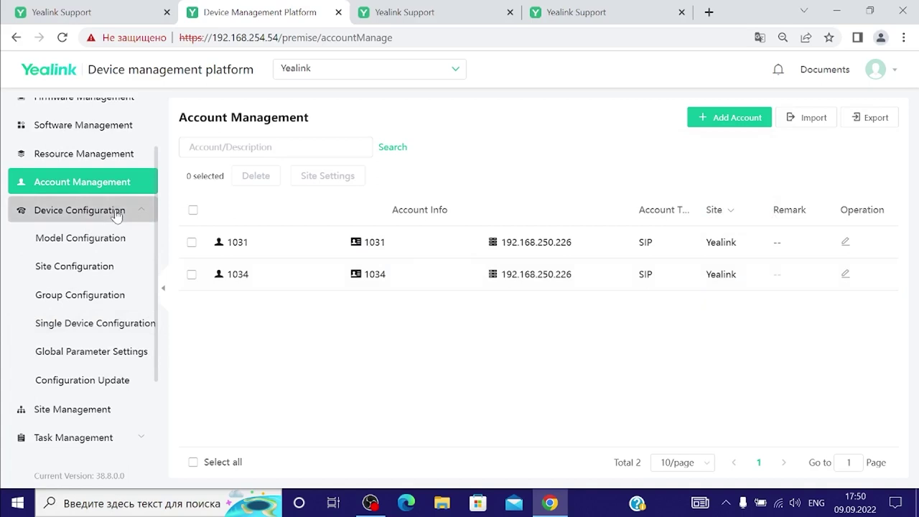
{"action": "left_click", "coordinate": [120, 239]}
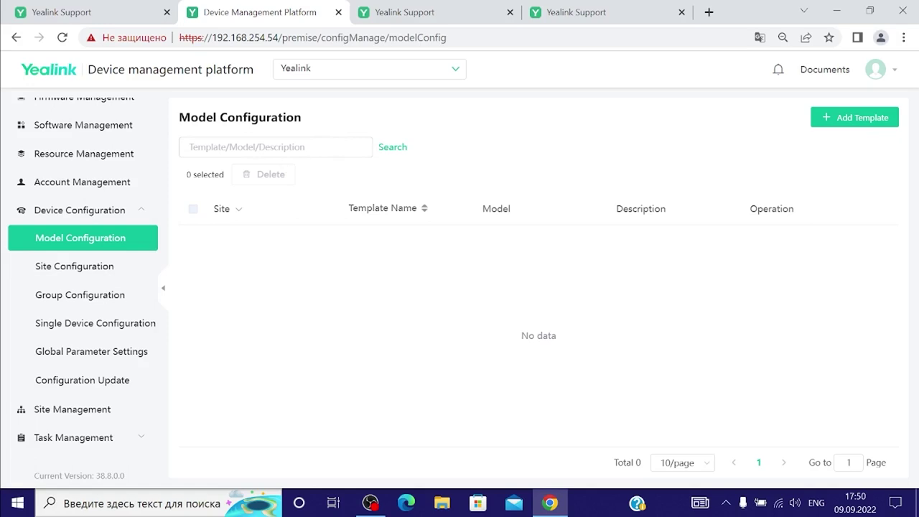
{"action": "left_click", "coordinate": [106, 326]}
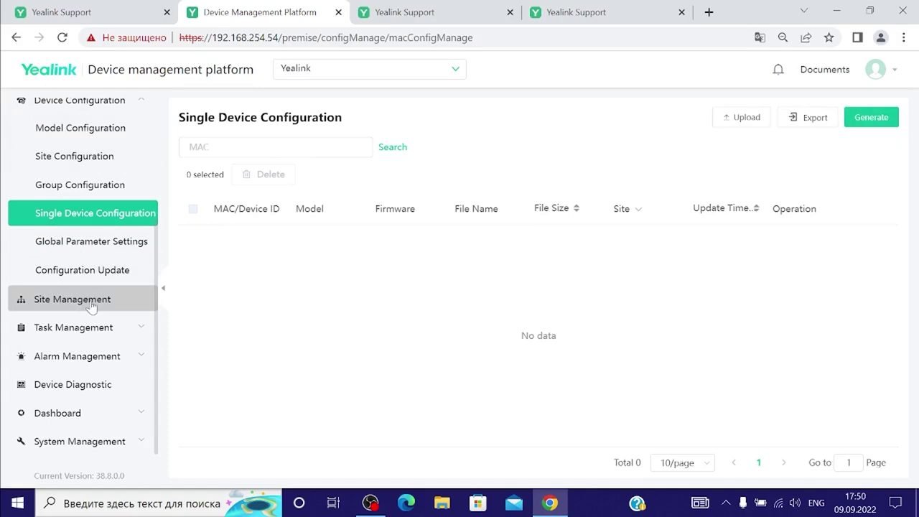
{"action": "left_click", "coordinate": [88, 305]}
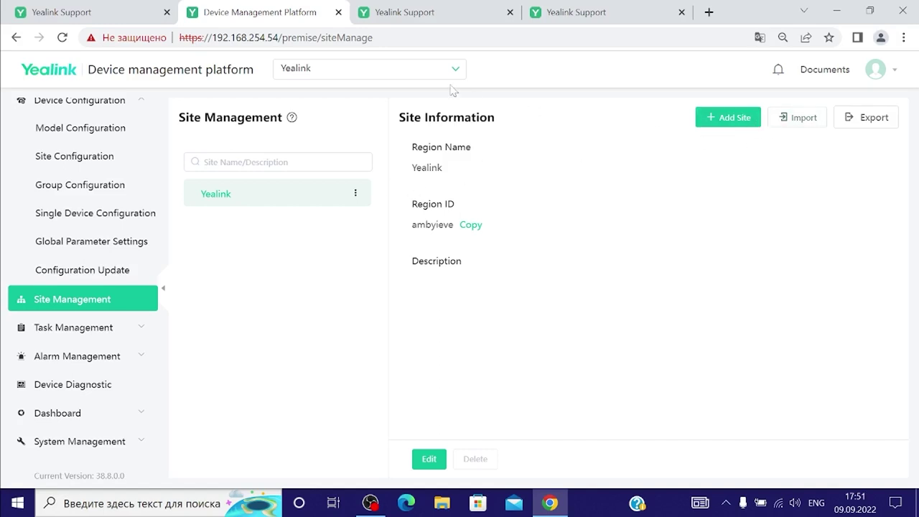
Check the site dropdown, then view the Scheduled Task and Executed Task lists of Push MAC Config runs
{"action": "left_click", "coordinate": [391, 76]}
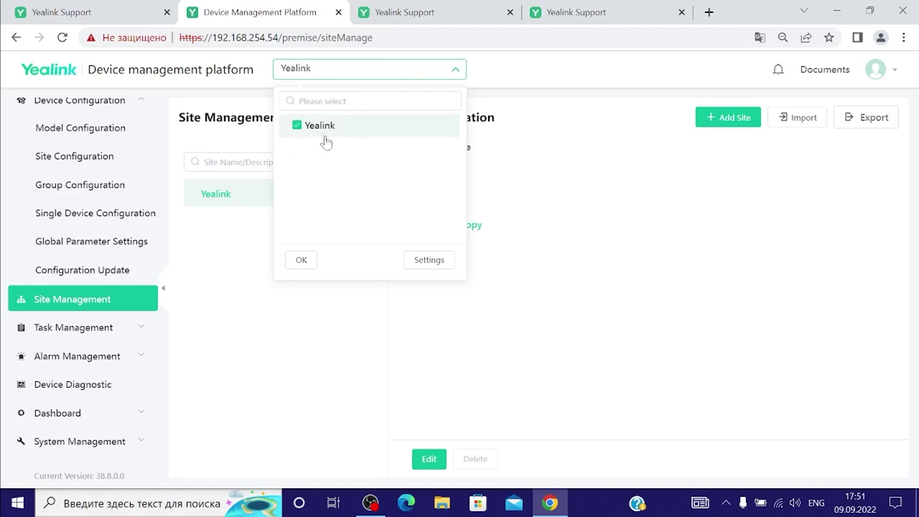
{"action": "left_click", "coordinate": [621, 259]}
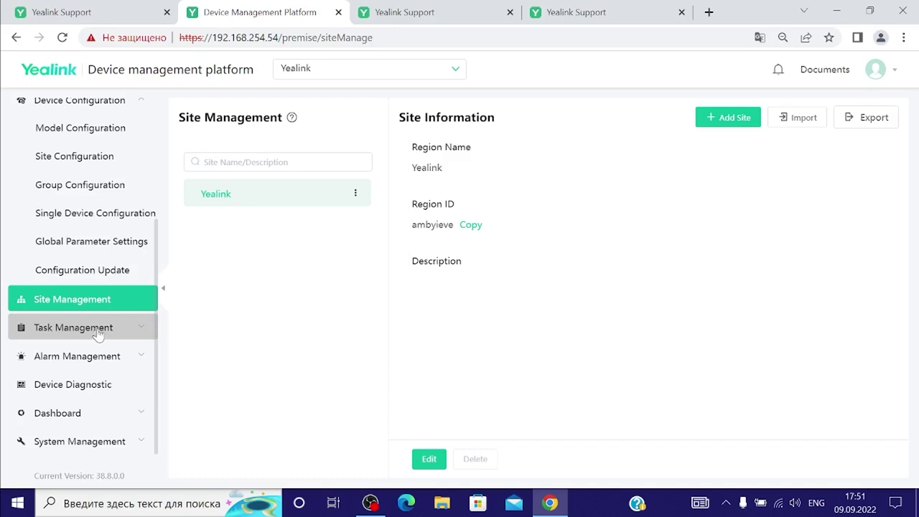
{"action": "left_click", "coordinate": [98, 327]}
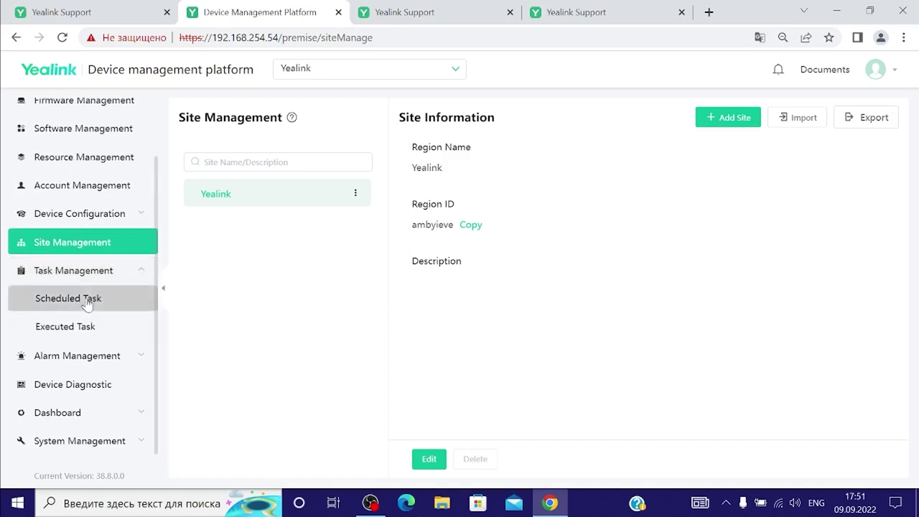
{"action": "left_click", "coordinate": [86, 304]}
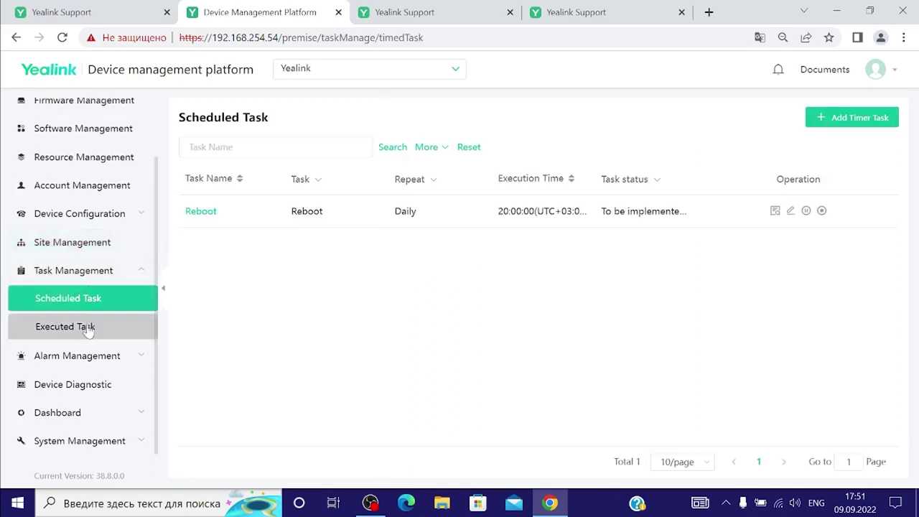
{"action": "left_click", "coordinate": [73, 333]}
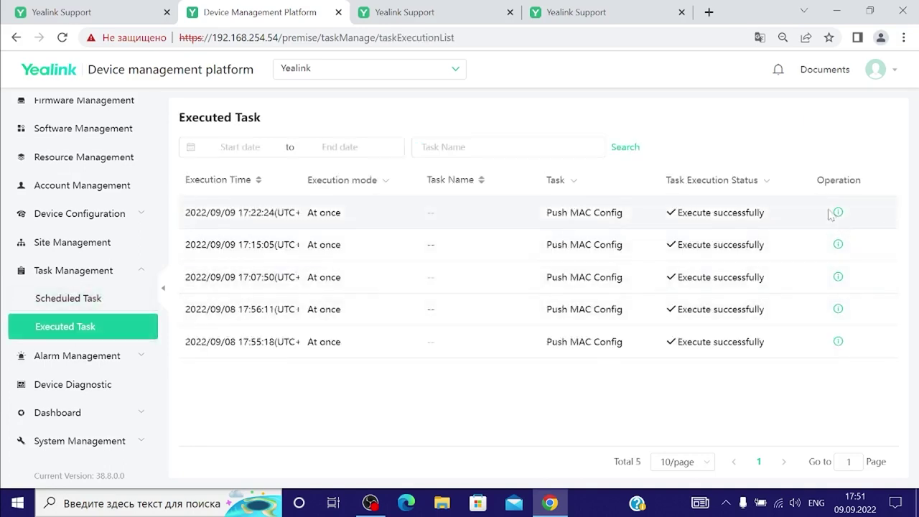
{"action": "left_click", "coordinate": [106, 361]}
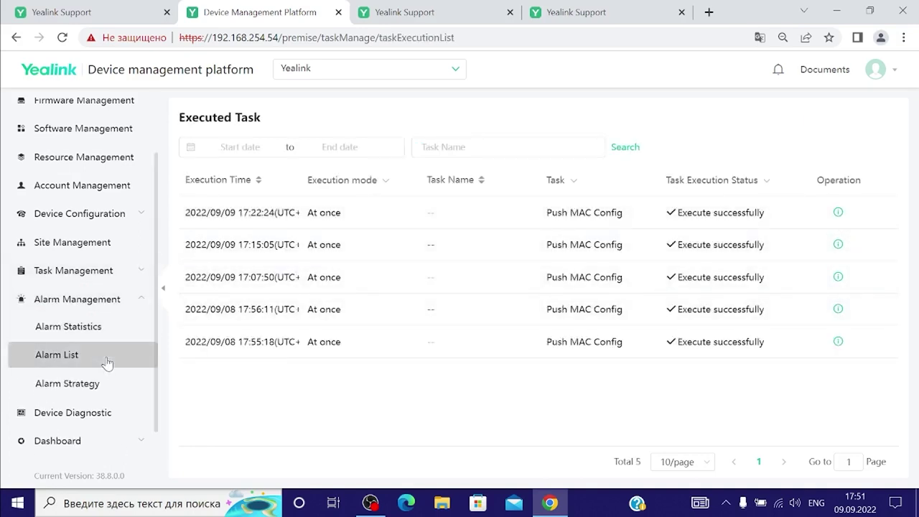
Review Alarm Statistics and the 9-alarm Alarm List, then go to Device Diagnostic
{"action": "left_click", "coordinate": [104, 327]}
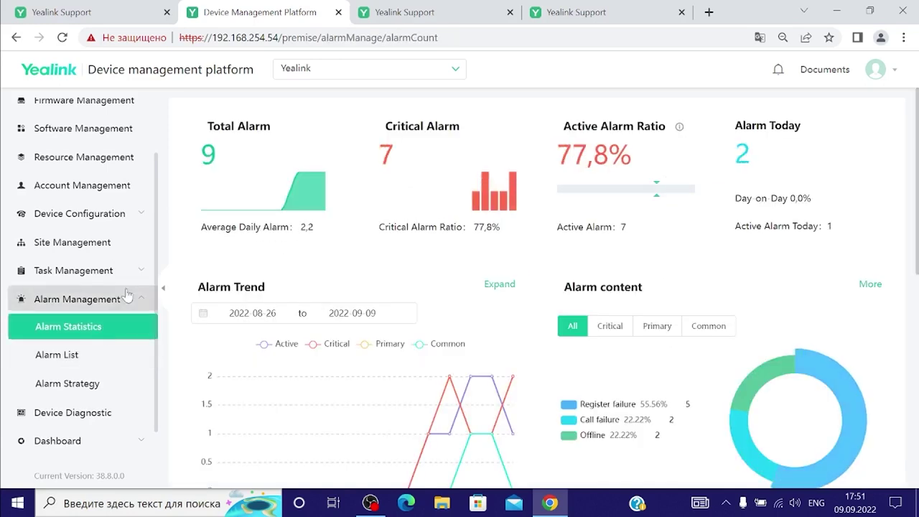
{"action": "scroll", "coordinate": [227, 260], "scroll_direction": "down", "scroll_amount": 1}
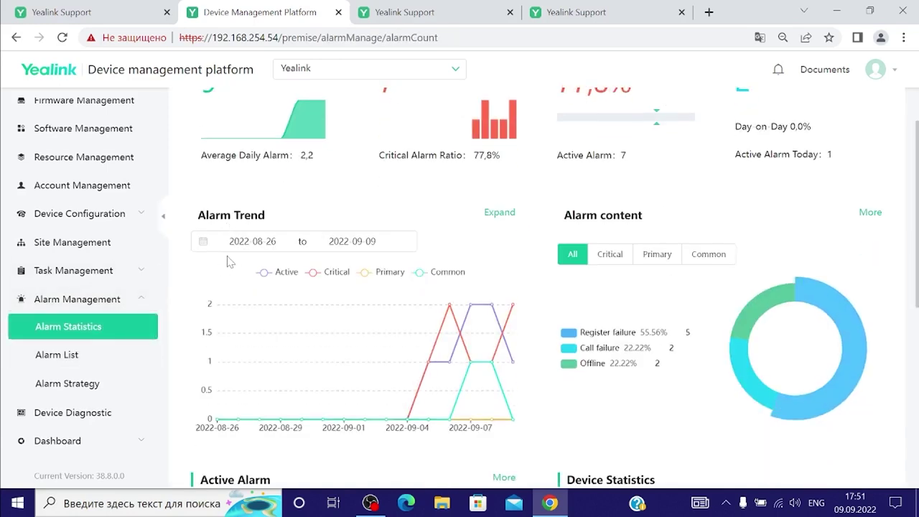
{"action": "scroll", "coordinate": [244, 248], "scroll_direction": "up", "scroll_amount": 1}
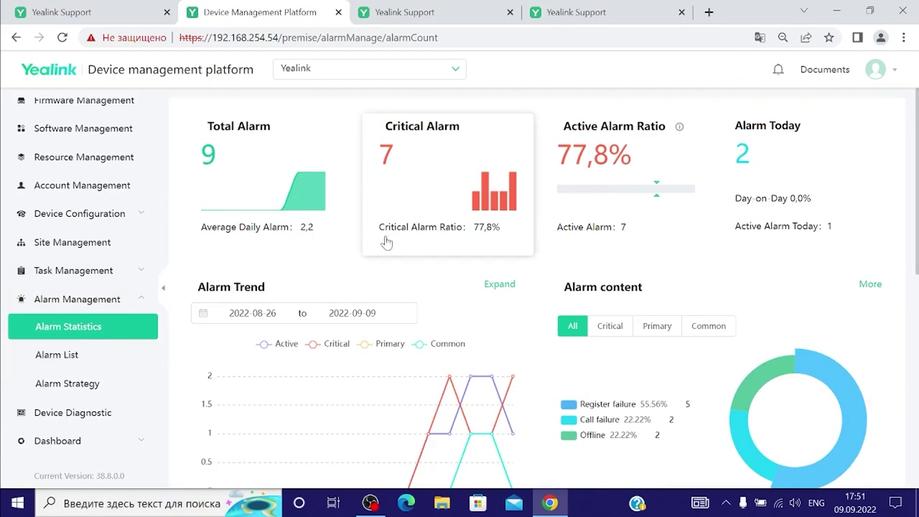
{"action": "left_click", "coordinate": [75, 357]}
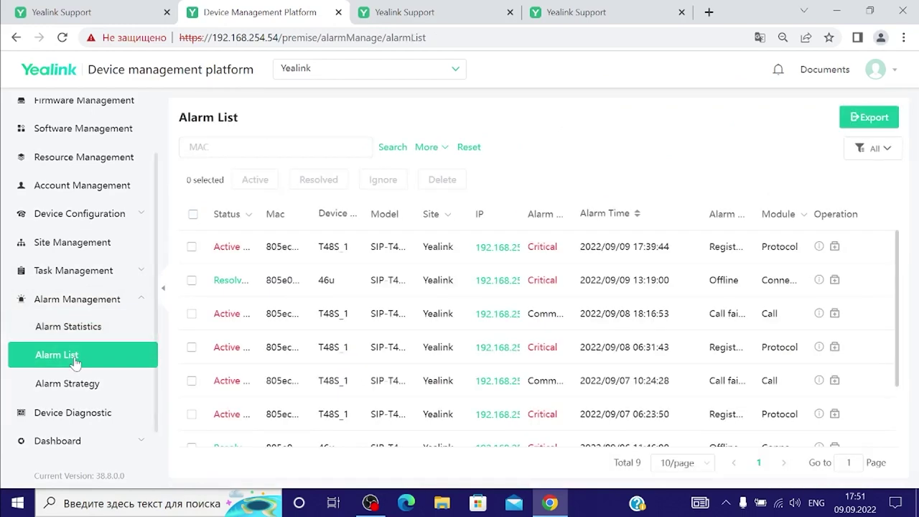
{"action": "scroll", "coordinate": [70, 388], "scroll_direction": "down", "scroll_amount": 1}
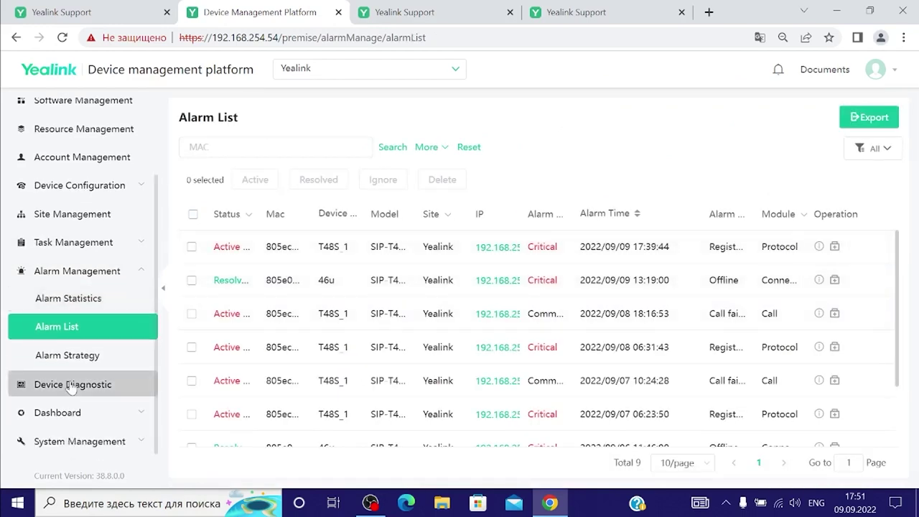
{"action": "left_click", "coordinate": [71, 386]}
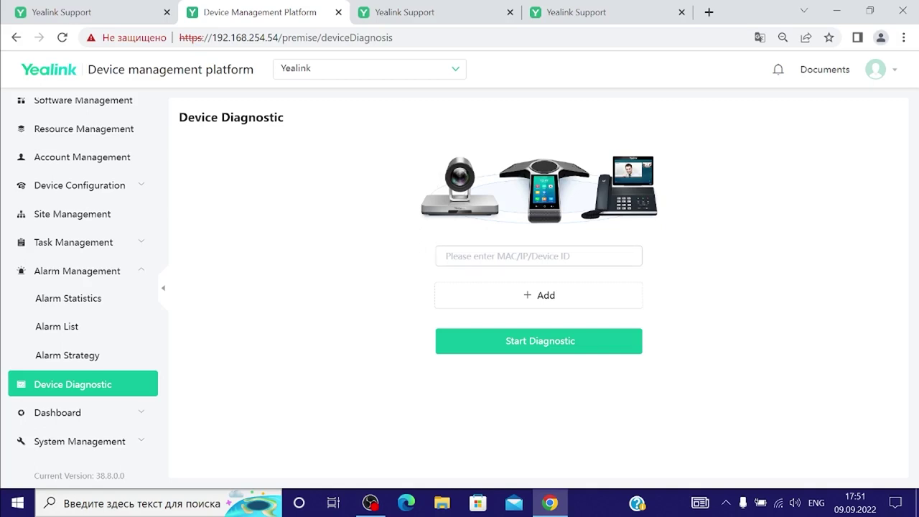
Open the Device Statistics page under Dashboard and expand the System Management section
{"action": "left_click", "coordinate": [97, 412]}
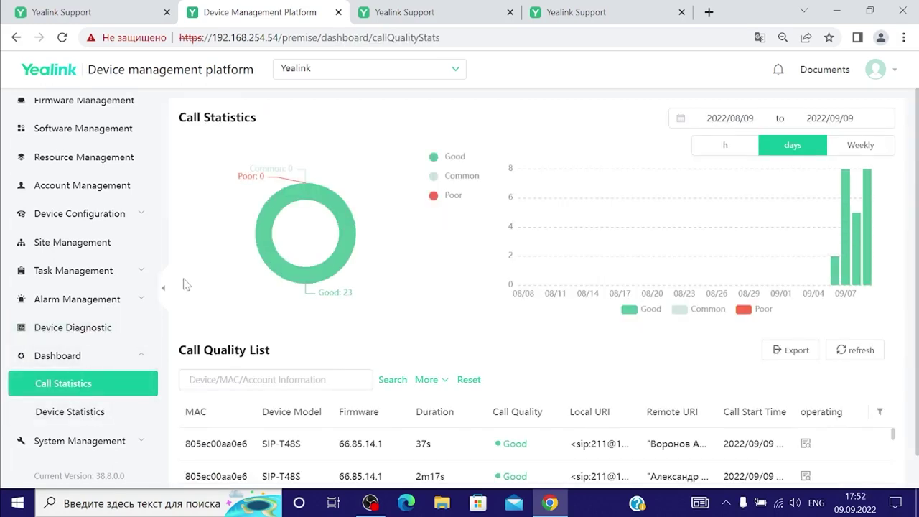
{"action": "scroll", "coordinate": [189, 286], "scroll_direction": "down", "scroll_amount": 1}
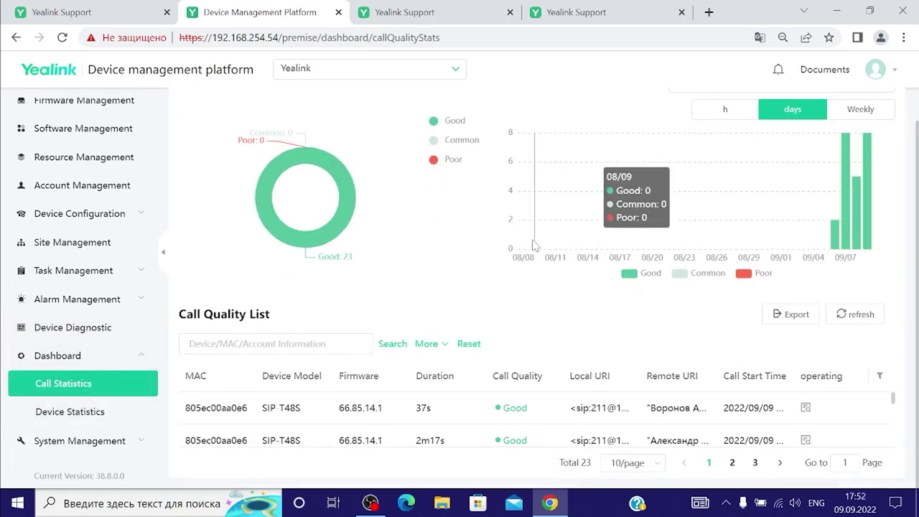
{"action": "left_click", "coordinate": [119, 414]}
{"action": "scroll", "coordinate": [315, 305], "scroll_direction": "down", "scroll_amount": 2}
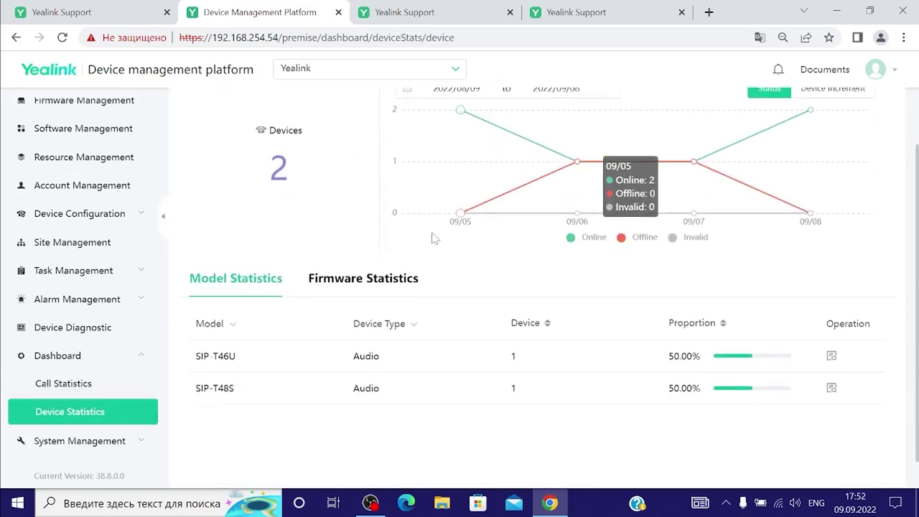
{"action": "left_click", "coordinate": [107, 440]}
{"action": "scroll", "coordinate": [108, 410], "scroll_direction": "down", "scroll_amount": 3}
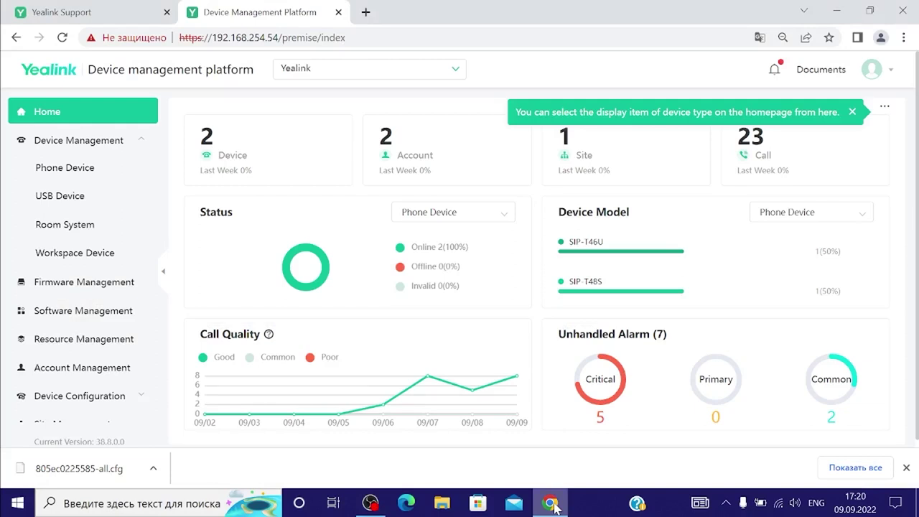
In a new tab, go to 192.168.253.166 and sign in to the phone with the admin credentials
{"action": "left_click", "coordinate": [366, 12]}
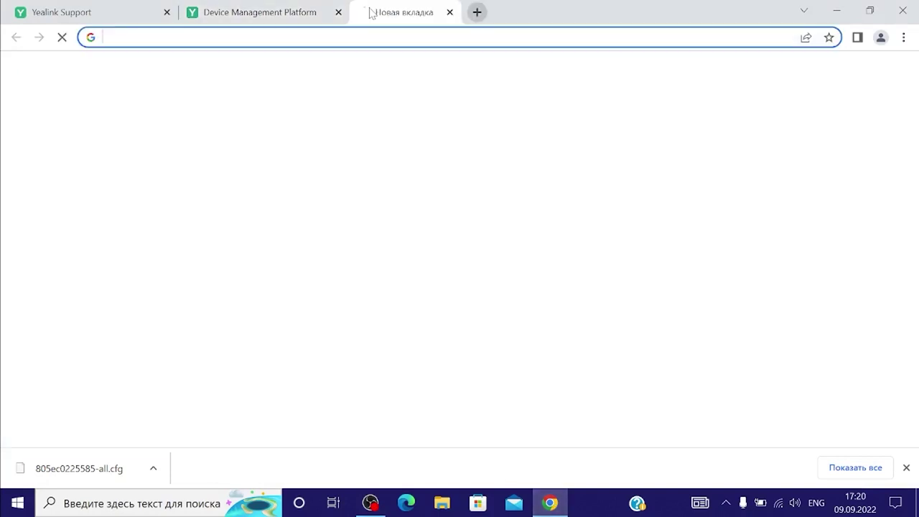
{"action": "type", "text": "192.168.253.166"}
{"action": "key", "text": "Return"}
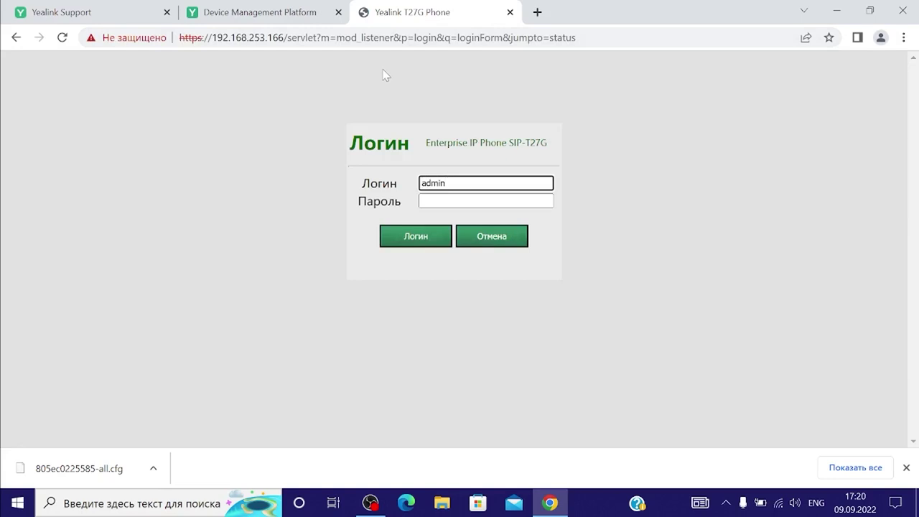
{"action": "key", "text": "Tab"}
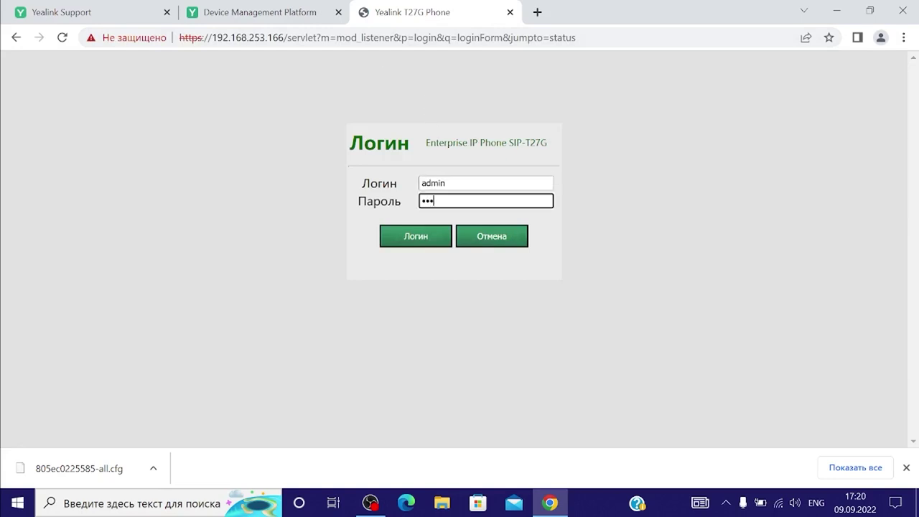
{"action": "type", "text": "admin"}
{"action": "key", "text": "Return"}
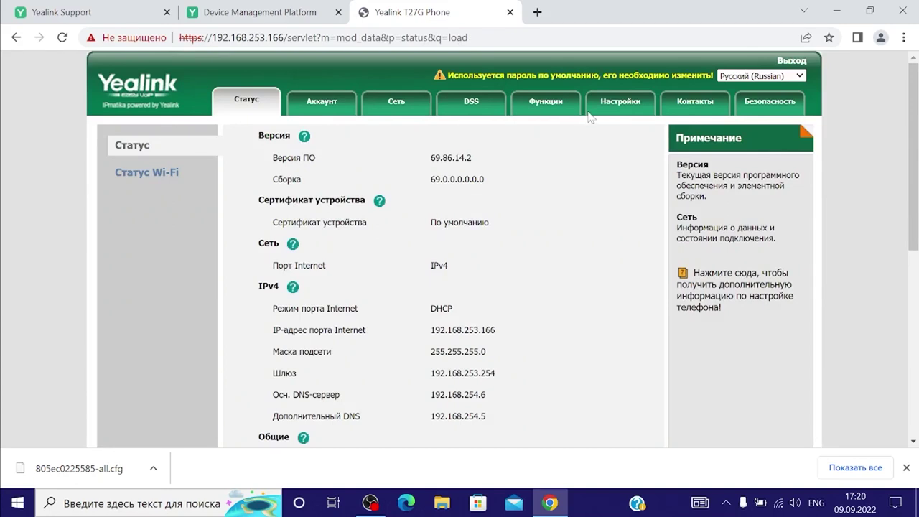
Open the phone's Настройки (Settings) AutoProvision page showing PNP and DHCP enabled
{"action": "left_click", "coordinate": [616, 101]}
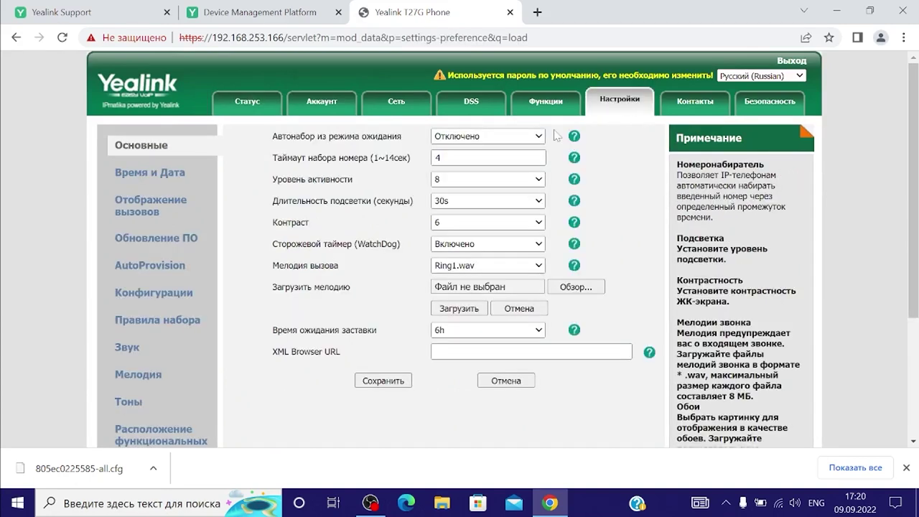
{"action": "left_click", "coordinate": [168, 272]}
{"action": "scroll", "coordinate": [344, 208], "scroll_direction": "down", "scroll_amount": 1}
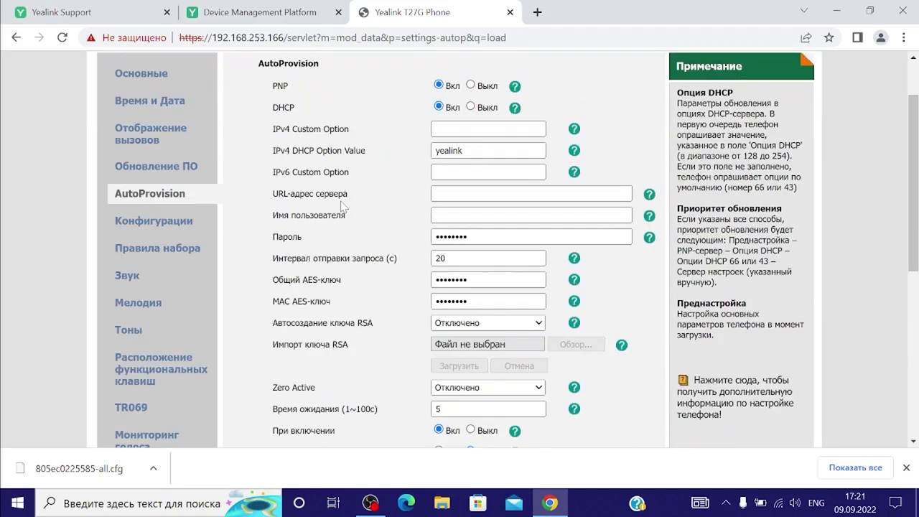
{"action": "left_click", "coordinate": [435, 193]}
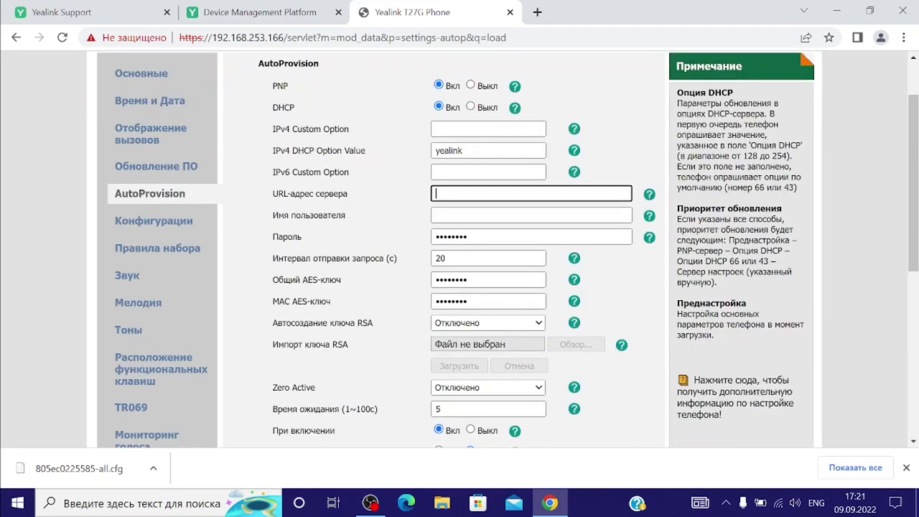
{"action": "type", "text": "http"}
{"action": "scroll", "coordinate": [459, 287], "scroll_direction": "up", "scroll_amount": 1}
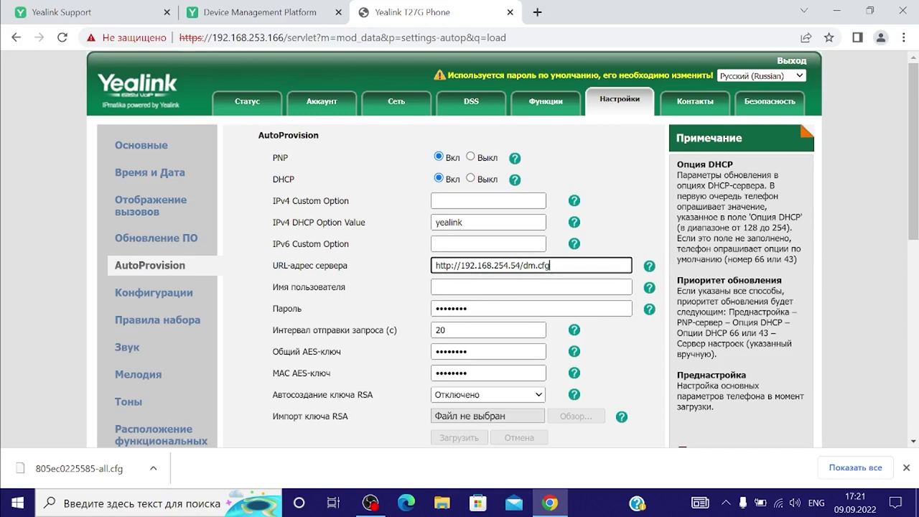
{"action": "scroll", "coordinate": [473, 373], "scroll_direction": "down", "scroll_amount": 8}
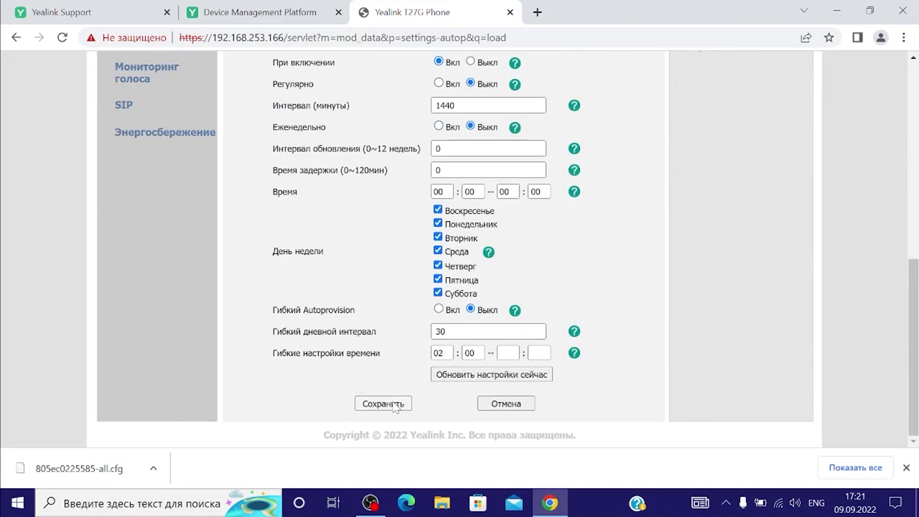
{"action": "left_click", "coordinate": [476, 375]}
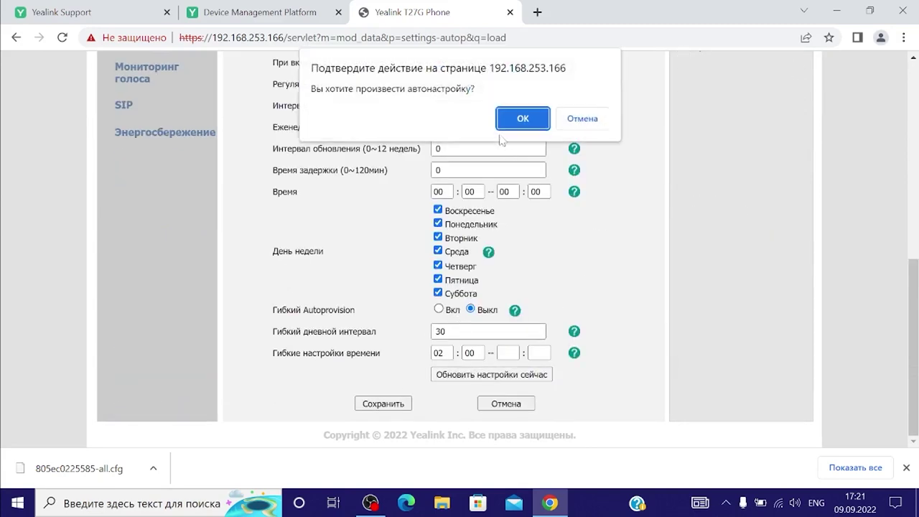
{"action": "left_click", "coordinate": [517, 117]}
{"action": "mouse_move", "coordinate": [279, 21]}
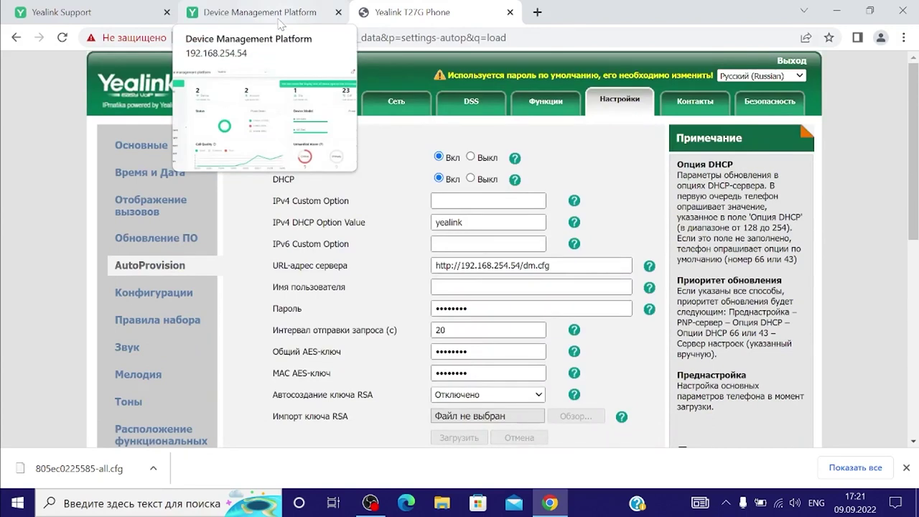
Back in the platform, list the three Phone Devices, including the Invalid SIP-T27G, and expand Device Configuration
{"action": "left_click", "coordinate": [281, 20]}
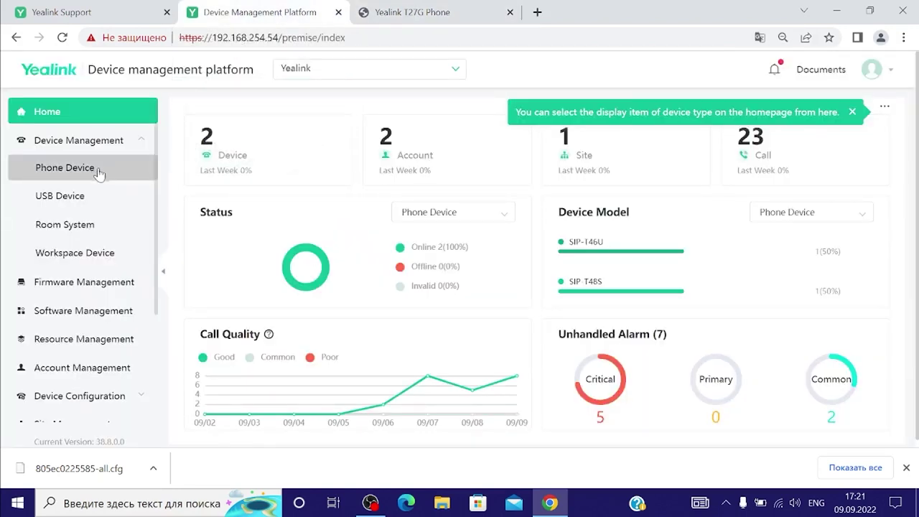
{"action": "left_click", "coordinate": [96, 170]}
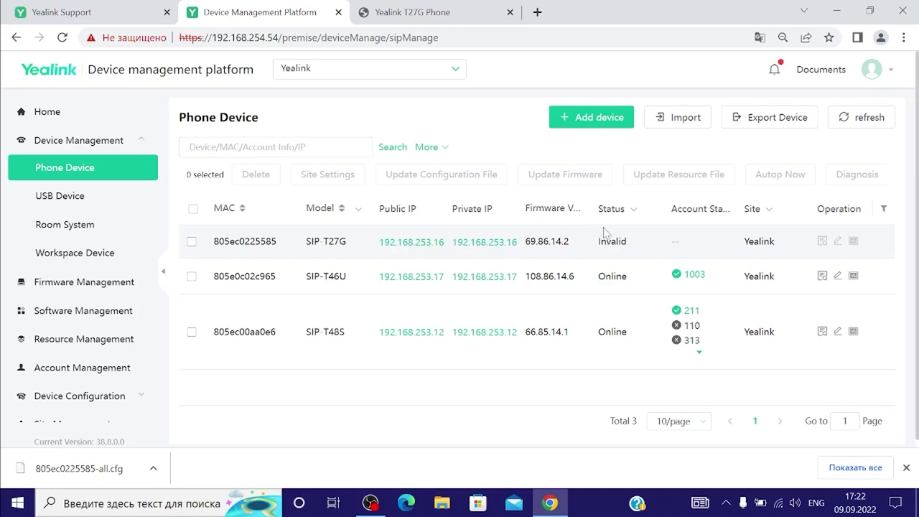
{"action": "scroll", "coordinate": [603, 231], "scroll_direction": "down", "scroll_amount": 1}
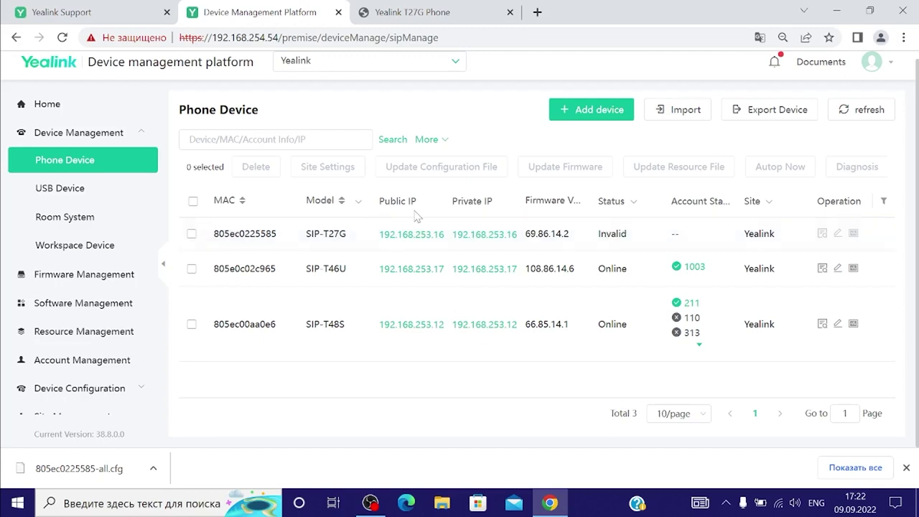
{"action": "scroll", "coordinate": [104, 323], "scroll_direction": "down", "scroll_amount": 1}
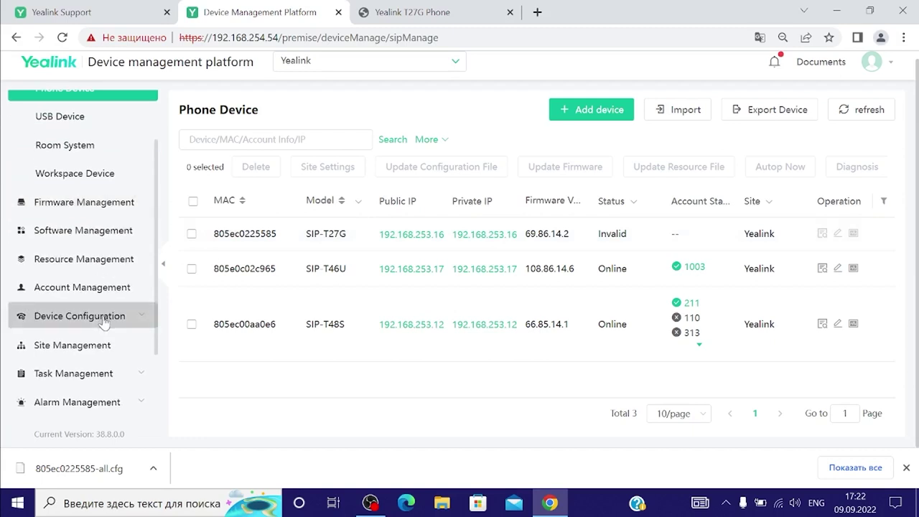
{"action": "left_click", "coordinate": [104, 323]}
{"action": "scroll", "coordinate": [99, 322], "scroll_direction": "down", "scroll_amount": 2}
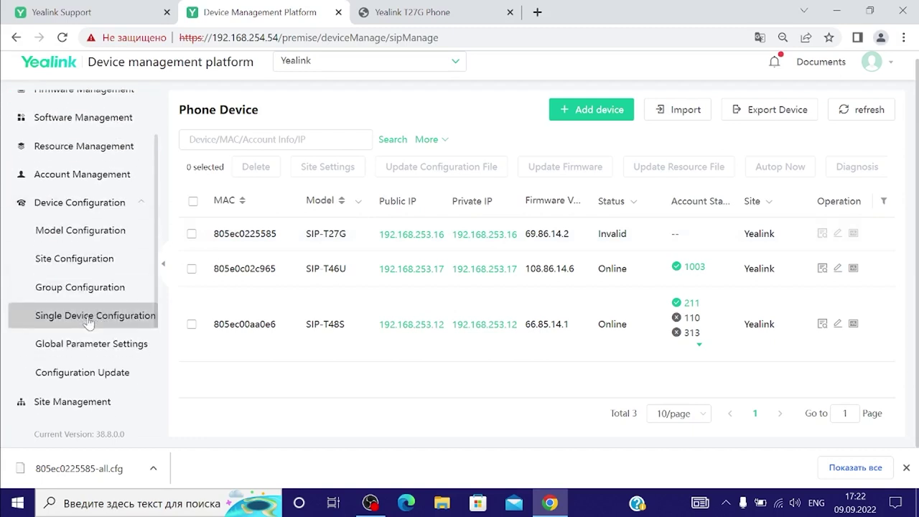
Upload the 805ec0225585 configuration file under Single Device Configuration and push it to the SIP-T27G
{"action": "left_click", "coordinate": [88, 323]}
{"action": "left_click", "coordinate": [733, 109]}
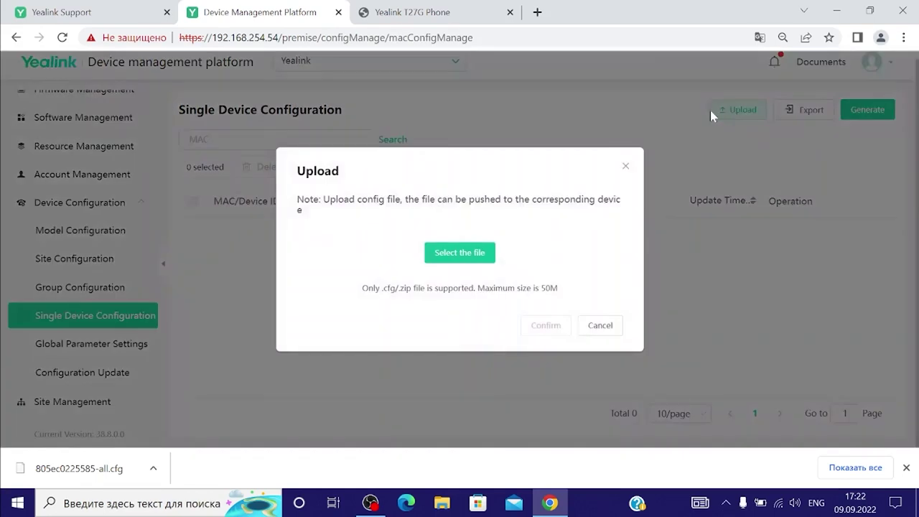
{"action": "left_click", "coordinate": [482, 251]}
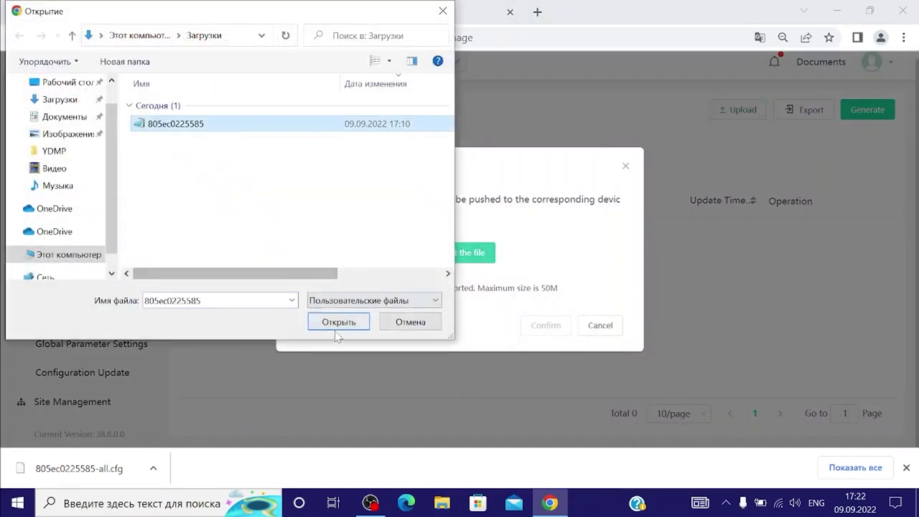
{"action": "left_click", "coordinate": [338, 322]}
{"action": "left_click", "coordinate": [546, 325]}
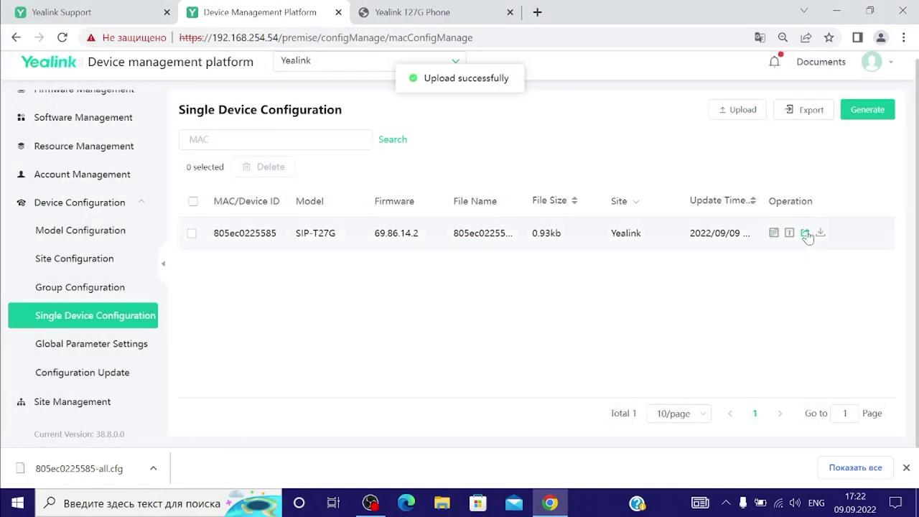
{"action": "left_click", "coordinate": [805, 233]}
Return to the Phone Device list under Device Management
{"action": "scroll", "coordinate": [94, 148], "scroll_direction": "up", "scroll_amount": 2}
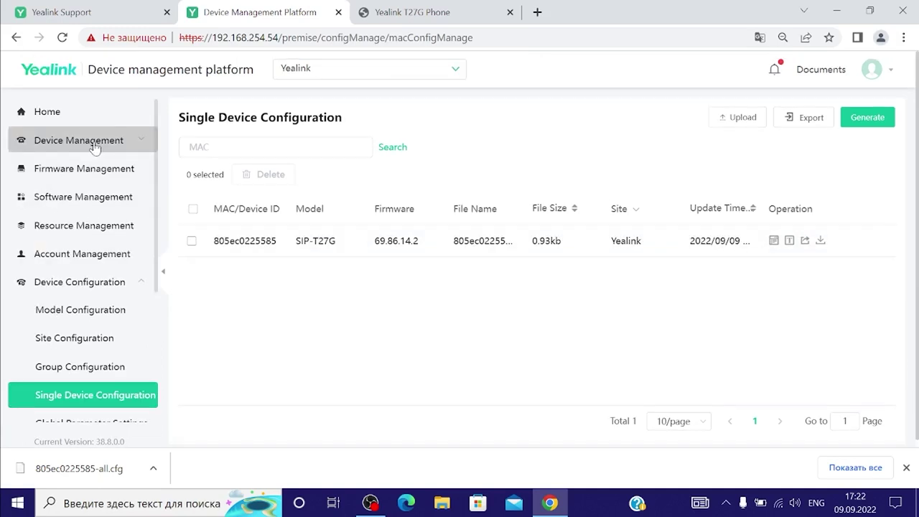
{"action": "left_click", "coordinate": [94, 143]}
{"action": "left_click", "coordinate": [87, 175]}
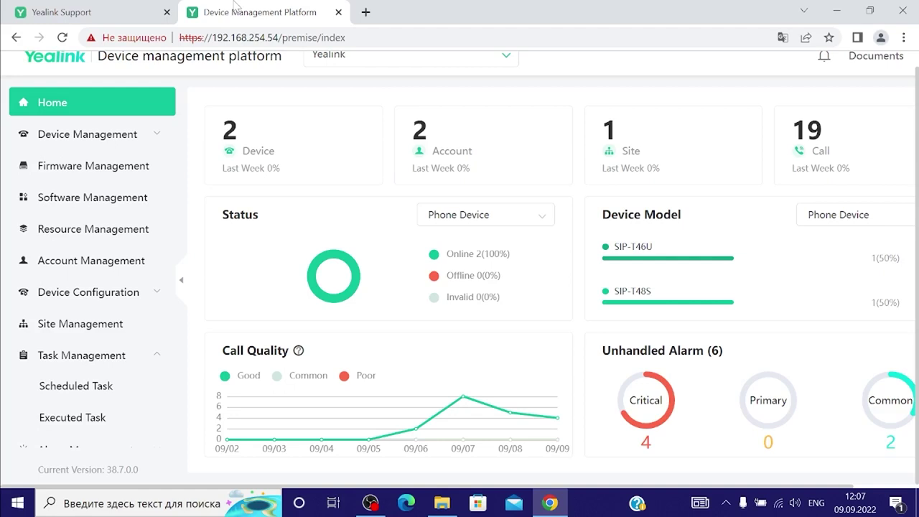
Start a new scheduled task named 'Reboot' that repeats daily
{"action": "left_click", "coordinate": [94, 397]}
{"action": "left_click", "coordinate": [872, 112]}
{"action": "left_click", "coordinate": [577, 242]}
{"action": "type", "text": "Reboot"}
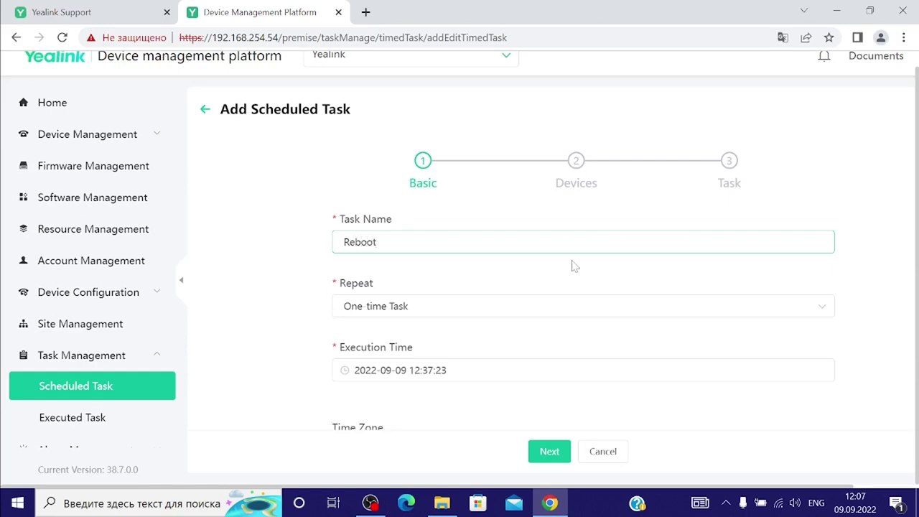
{"action": "scroll", "coordinate": [559, 263], "scroll_direction": "down", "scroll_amount": 1}
{"action": "left_click", "coordinate": [515, 258]}
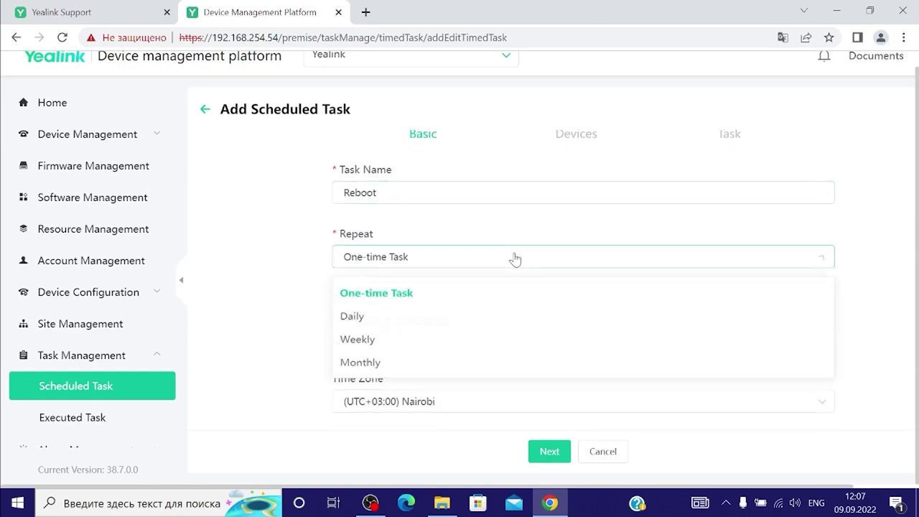
{"action": "left_click", "coordinate": [472, 316]}
Set the task's execution time to 20:00 and continue to the devices step
{"action": "left_click", "coordinate": [472, 319]}
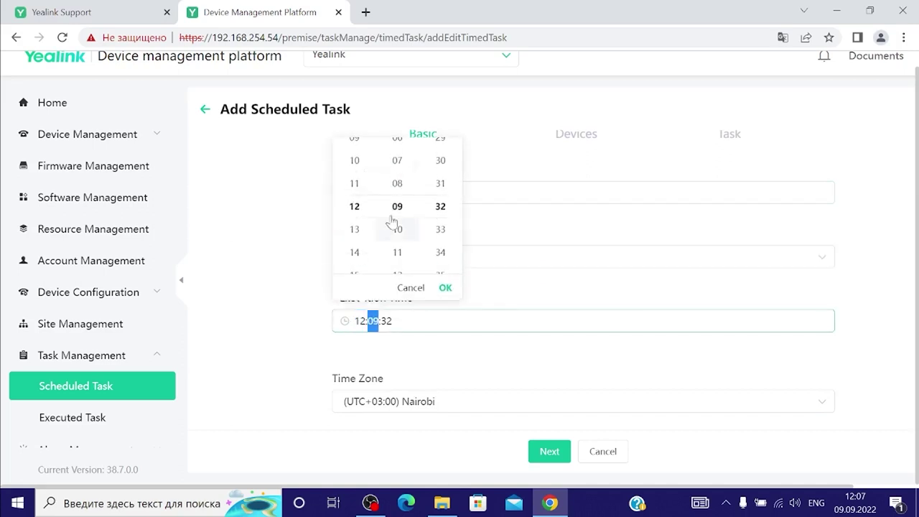
{"action": "scroll", "coordinate": [358, 215], "scroll_direction": "up", "scroll_amount": 3}
{"action": "scroll", "coordinate": [361, 223], "scroll_direction": "down", "scroll_amount": 9}
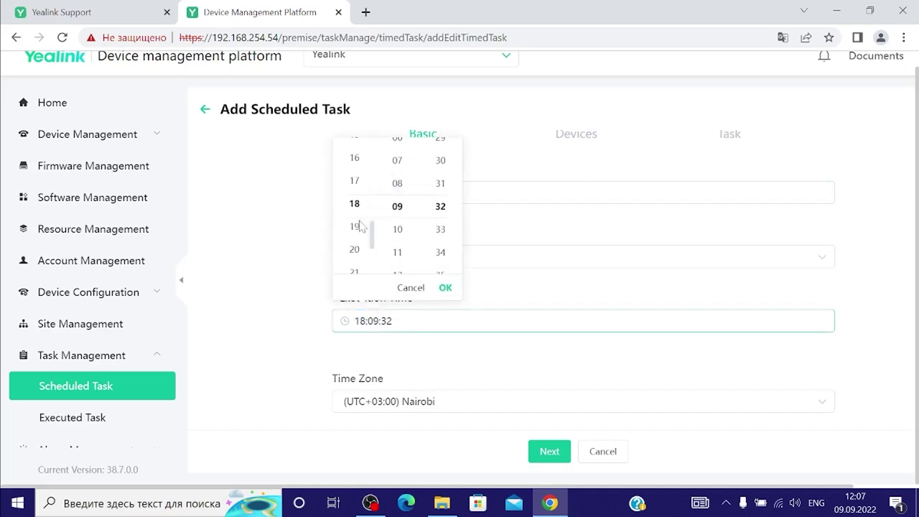
{"action": "left_click", "coordinate": [353, 252]}
{"action": "scroll", "coordinate": [393, 237], "scroll_direction": "up", "scroll_amount": 7}
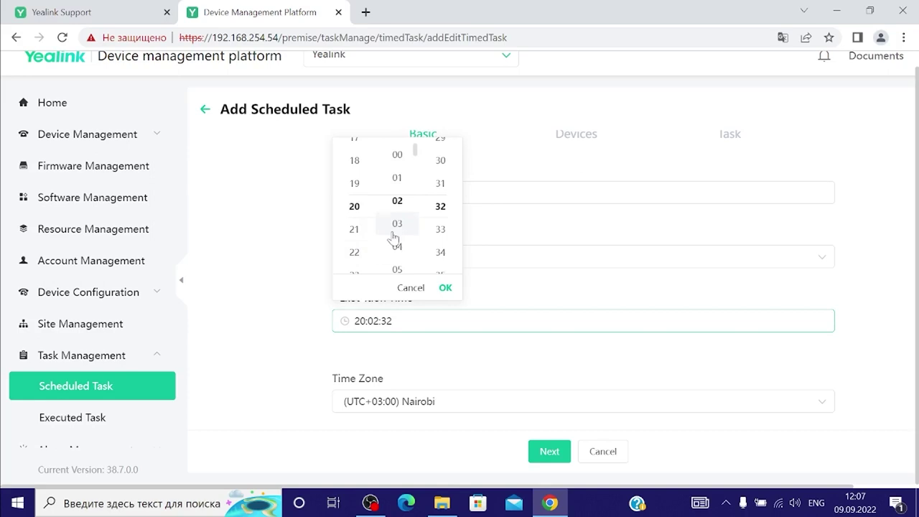
{"action": "left_click", "coordinate": [395, 156]}
{"action": "scroll", "coordinate": [438, 216], "scroll_direction": "up", "scroll_amount": 13}
{"action": "scroll", "coordinate": [440, 222], "scroll_direction": "up", "scroll_amount": 19}
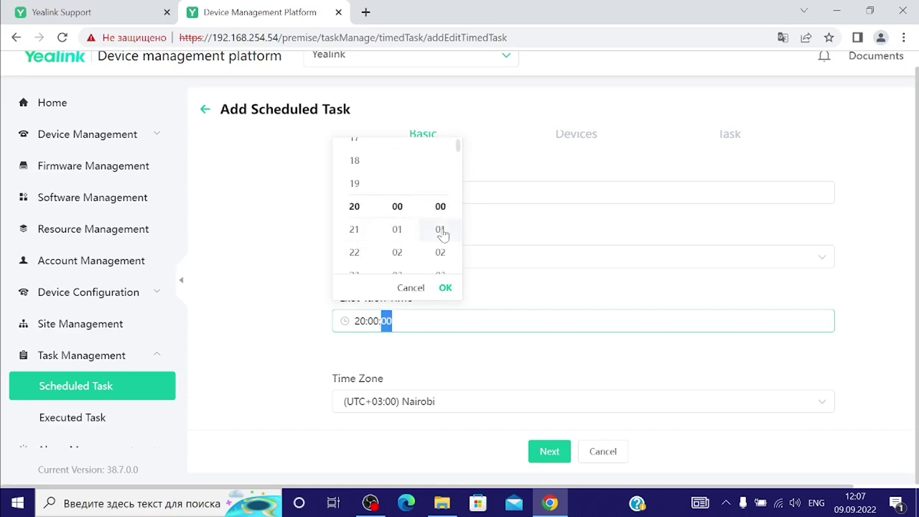
{"action": "left_click", "coordinate": [551, 454]}
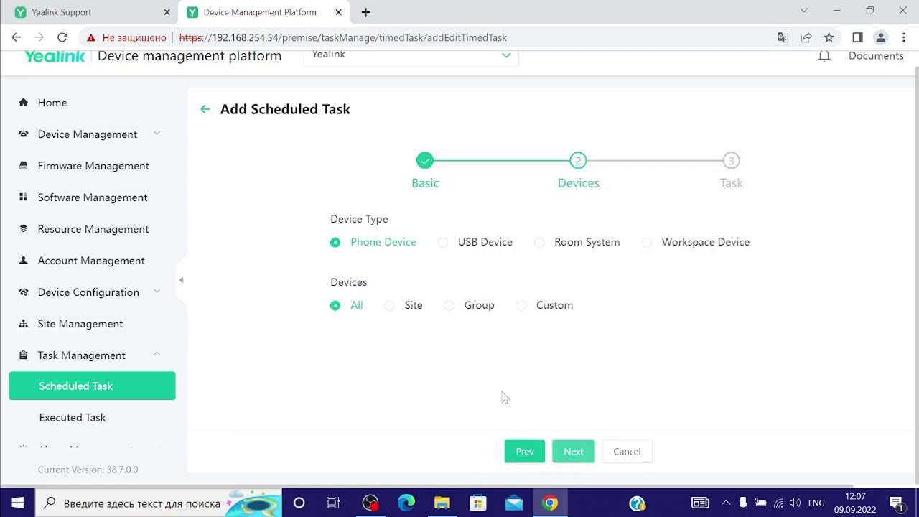
Choose Reboot as the scheduled task and finish the wizard
{"action": "left_click", "coordinate": [572, 452]}
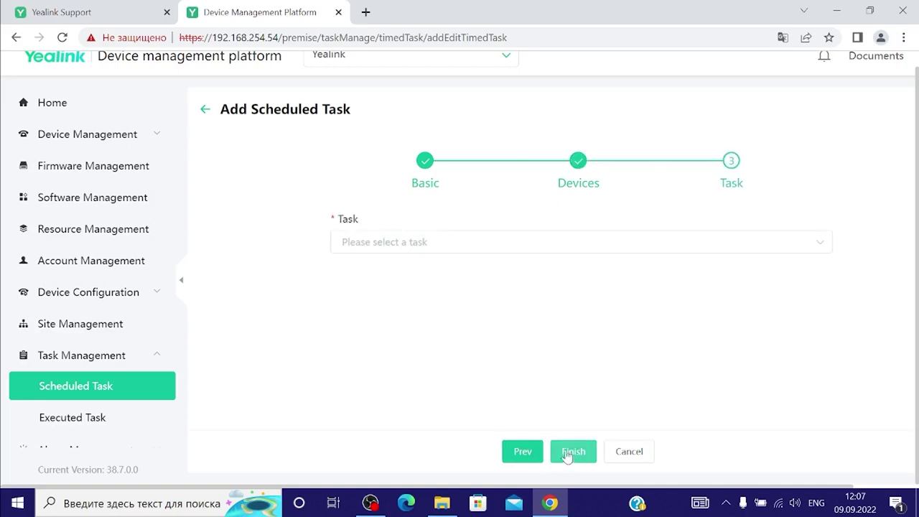
{"action": "left_click", "coordinate": [421, 247]}
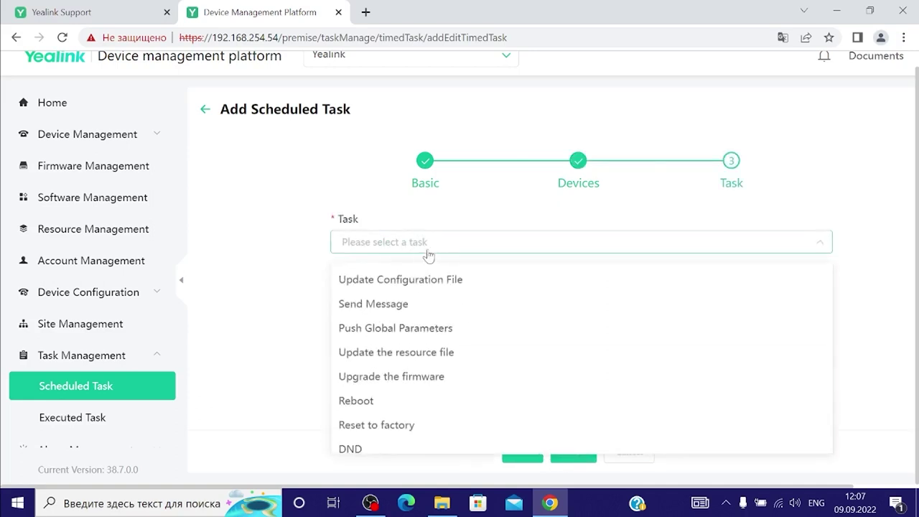
{"action": "left_click", "coordinate": [379, 406]}
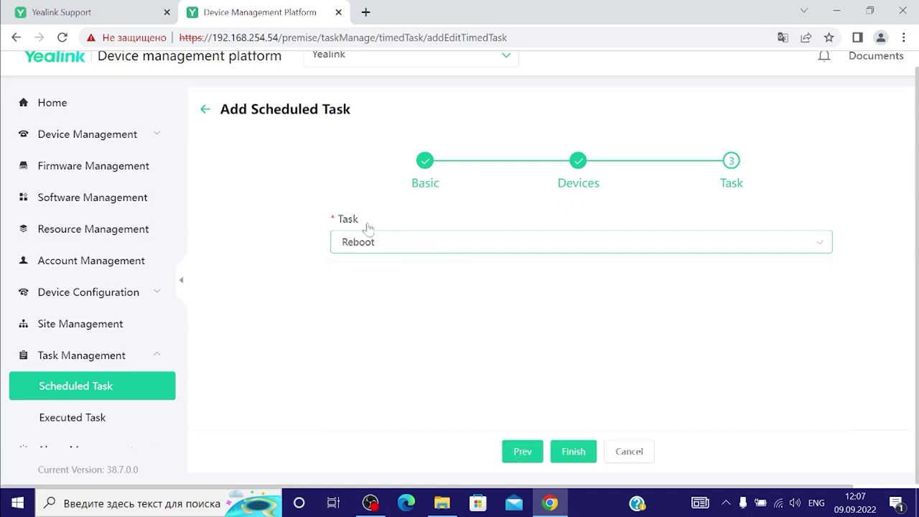
{"action": "left_click", "coordinate": [572, 450]}
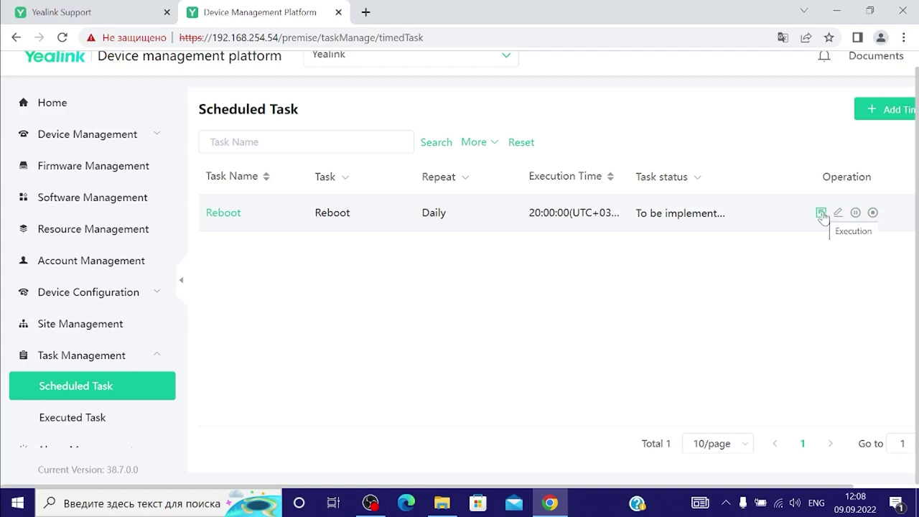
Check the Reboot task's execution history, which is empty, then return to the scheduled task list
{"action": "left_click", "coordinate": [820, 213]}
{"action": "scroll", "coordinate": [117, 371], "scroll_direction": "down", "scroll_amount": 1}
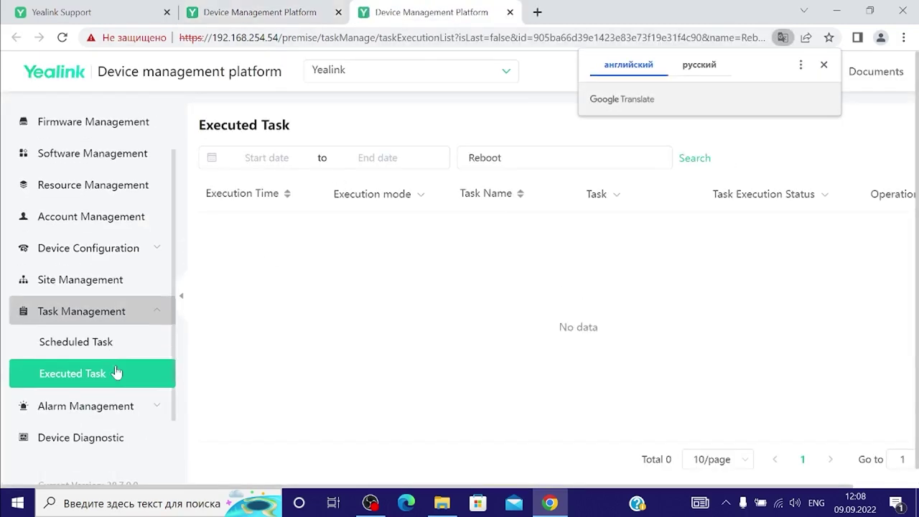
{"action": "scroll", "coordinate": [116, 371], "scroll_direction": "down", "scroll_amount": 1}
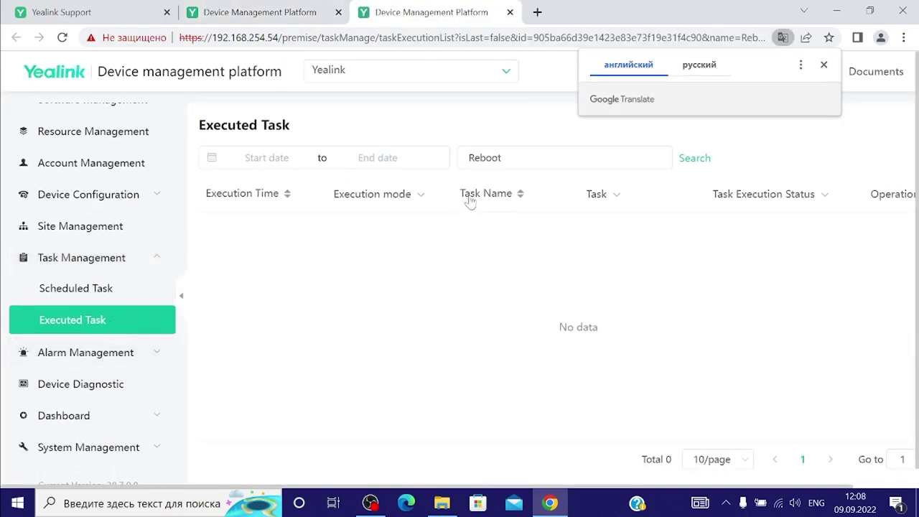
{"action": "mouse_move", "coordinate": [120, 19]}
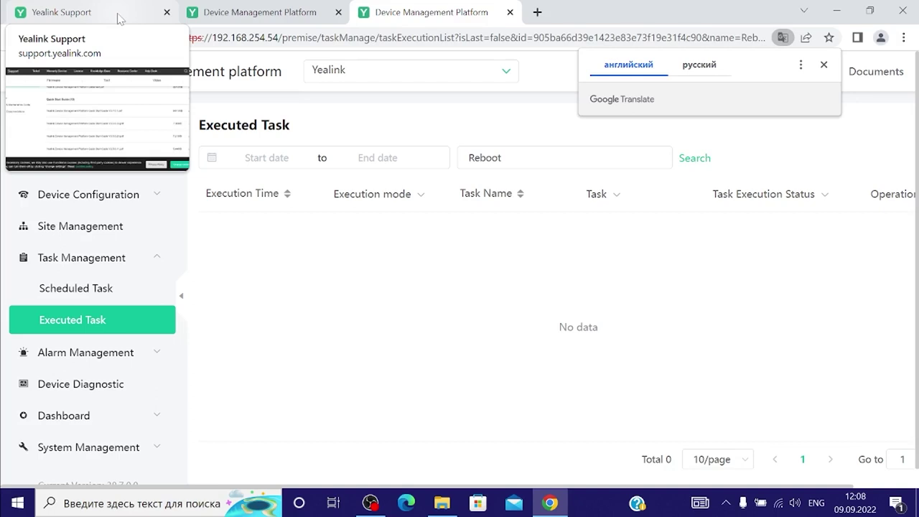
{"action": "left_click", "coordinate": [246, 14]}
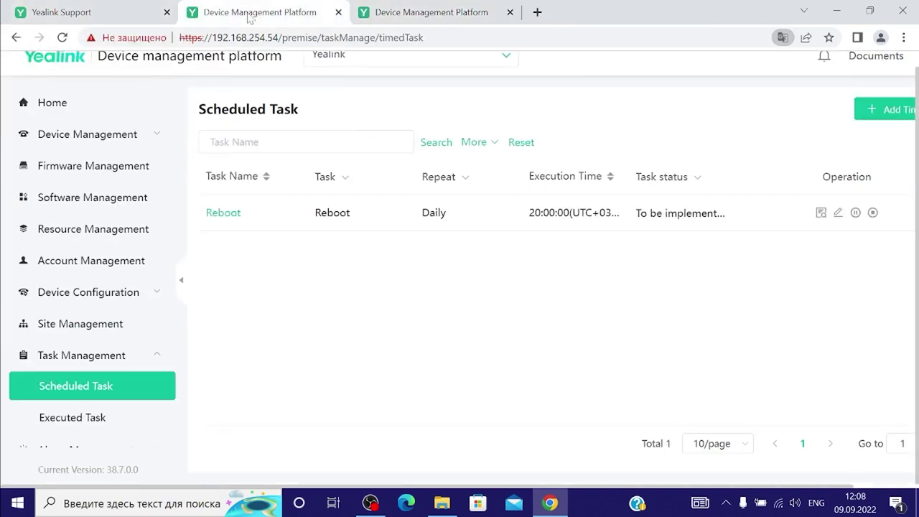
Copy the SIP-T46U's MAC address into Device Diagnostic and start diagnostics
{"action": "left_click", "coordinate": [99, 157]}
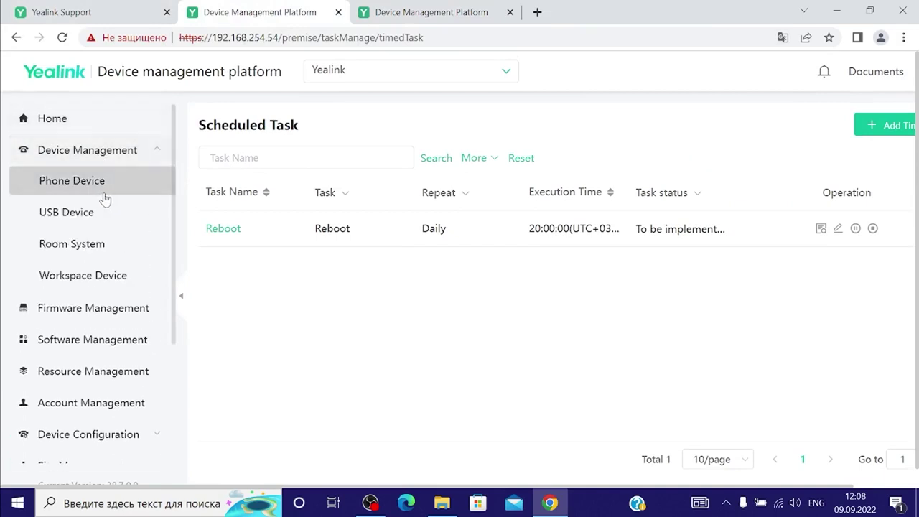
{"action": "left_click", "coordinate": [106, 189]}
{"action": "left_click_drag", "start_coordinate": [307, 347], "coordinate": [237, 347]}
{"action": "key", "text": "ctrl+c"}
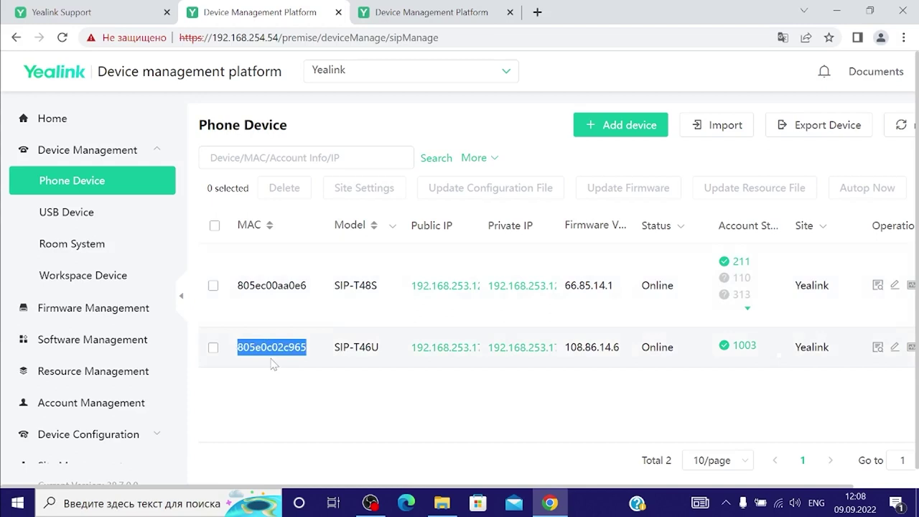
{"action": "scroll", "coordinate": [115, 330], "scroll_direction": "down", "scroll_amount": 3}
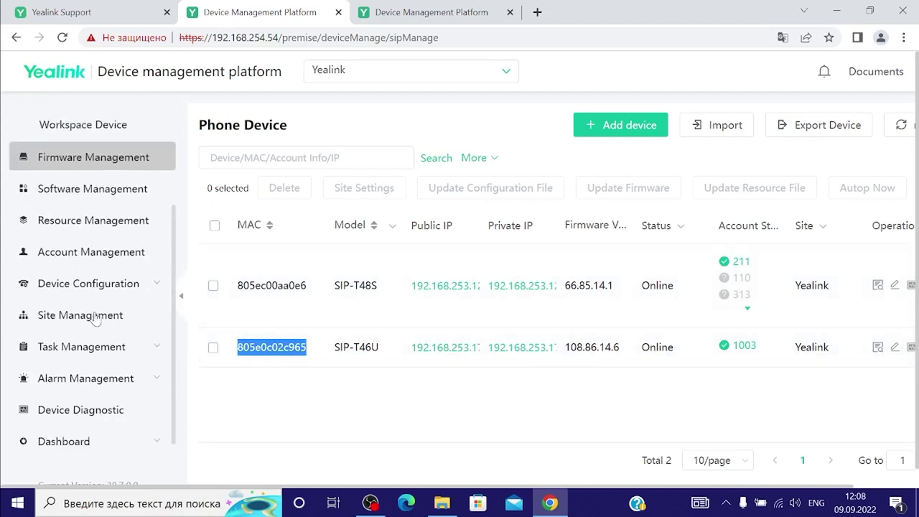
{"action": "left_click", "coordinate": [111, 386]}
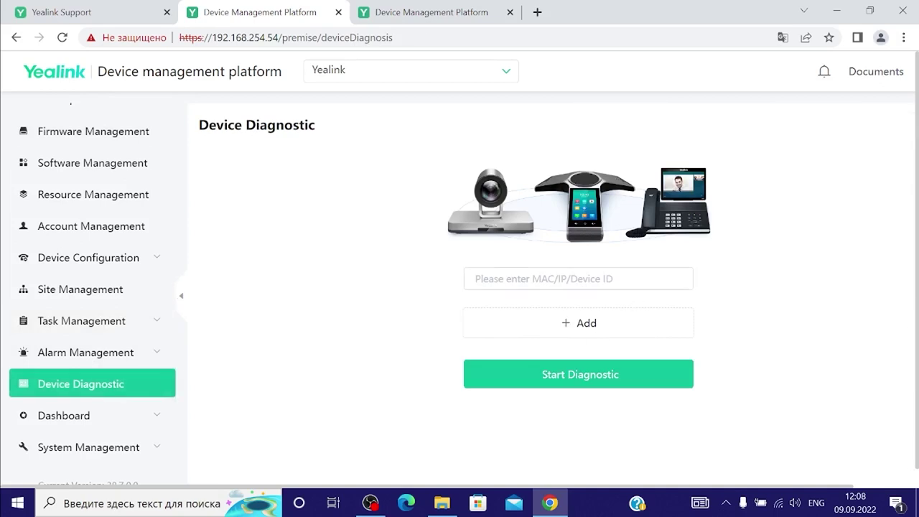
{"action": "key", "text": "ctrl+v"}
{"action": "left_click", "coordinate": [600, 385]}
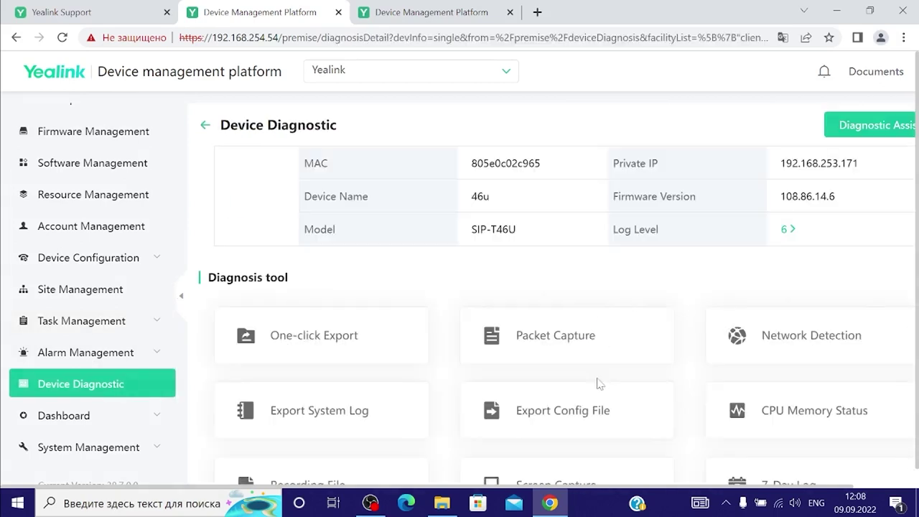
View the T46U's live screen capture and close the preview
{"action": "scroll", "coordinate": [548, 354], "scroll_direction": "down", "scroll_amount": 1}
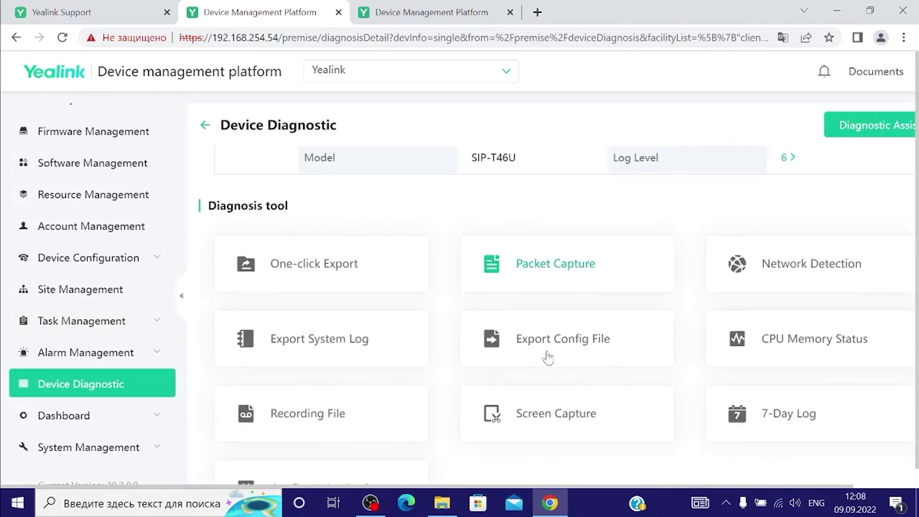
{"action": "left_click", "coordinate": [555, 424]}
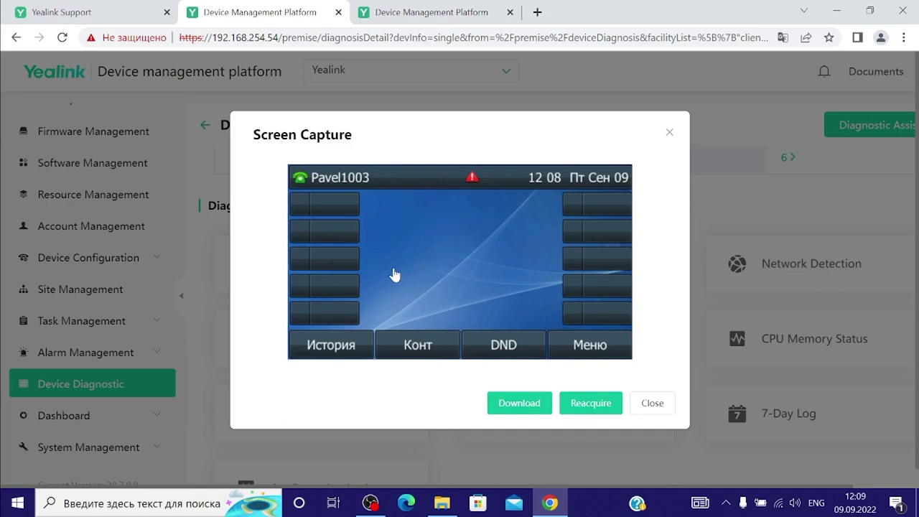
{"action": "left_click", "coordinate": [652, 403]}
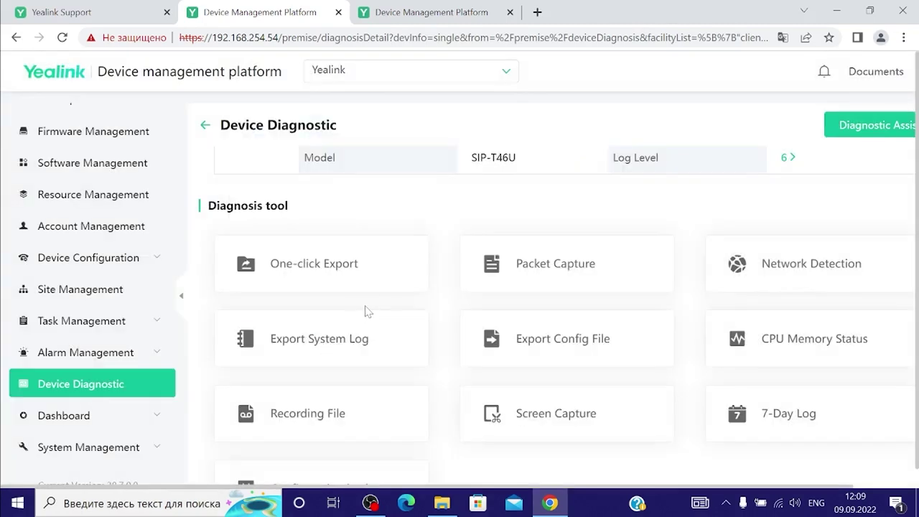
Export the T46U system log as a zip download
{"action": "scroll", "coordinate": [366, 311], "scroll_direction": "down", "scroll_amount": 2}
{"action": "scroll", "coordinate": [348, 311], "scroll_direction": "up", "scroll_amount": 2}
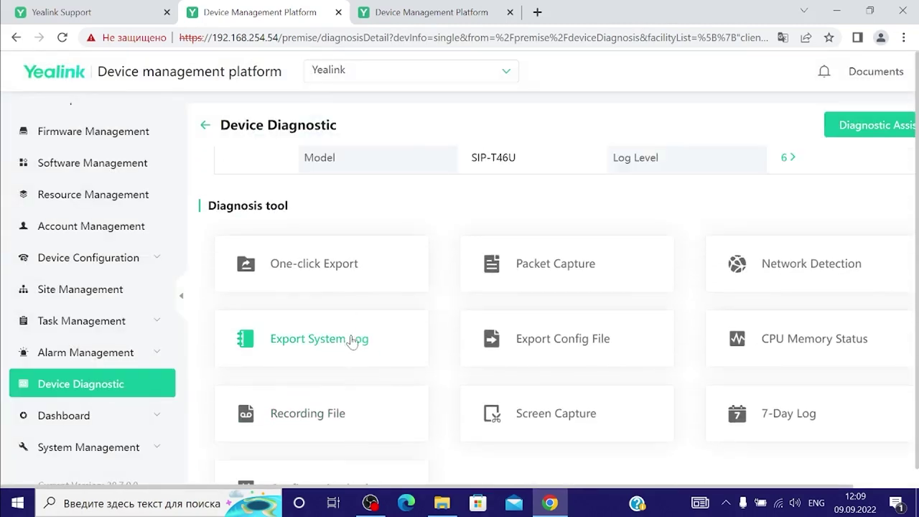
{"action": "left_click", "coordinate": [350, 348]}
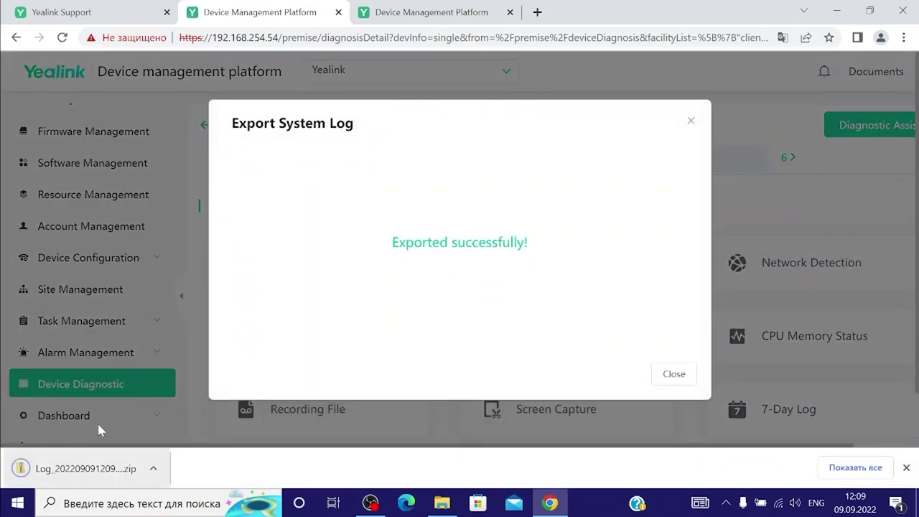
{"action": "left_click", "coordinate": [690, 121]}
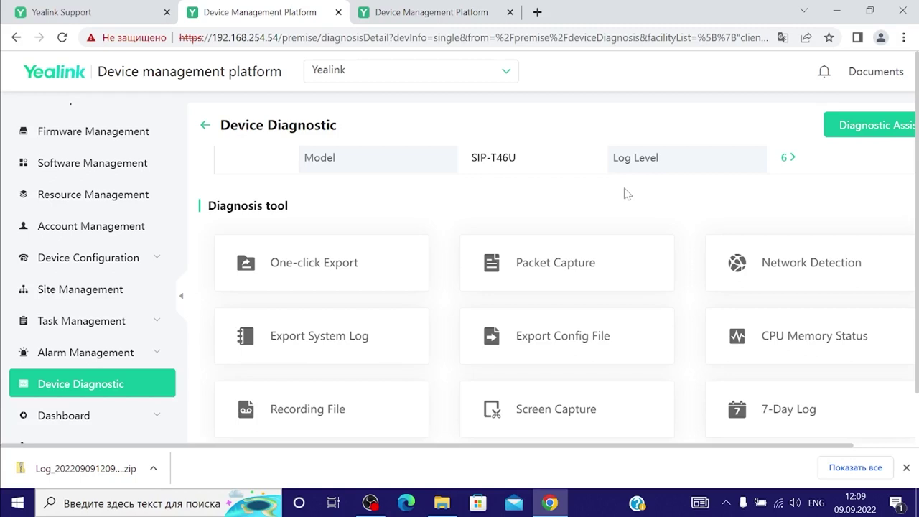
{"action": "scroll", "coordinate": [627, 193], "scroll_direction": "down", "scroll_amount": 2}
{"action": "left_click", "coordinate": [90, 390]}
{"action": "scroll", "coordinate": [92, 390], "scroll_direction": "down", "scroll_amount": 2}
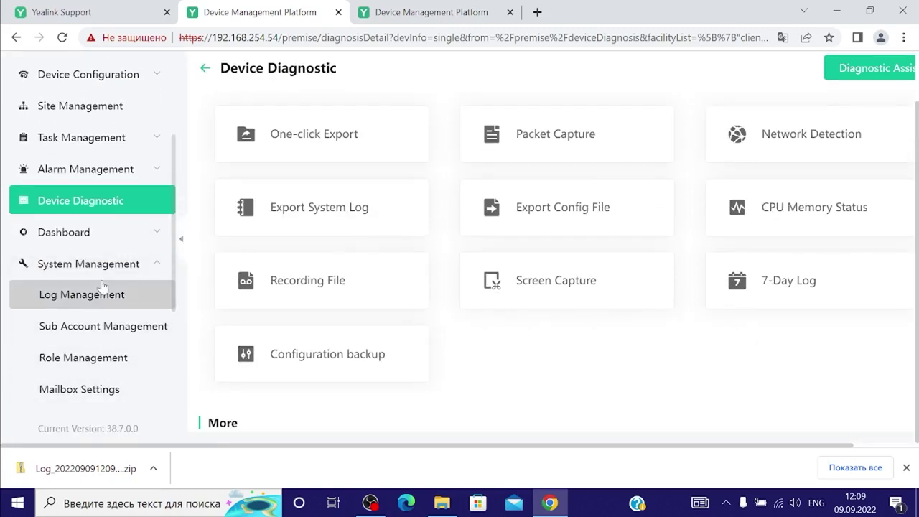
Add sub-account 'Alarm' with the user's e-mail address as Register Email and the empty manager role
{"action": "left_click", "coordinate": [103, 328]}
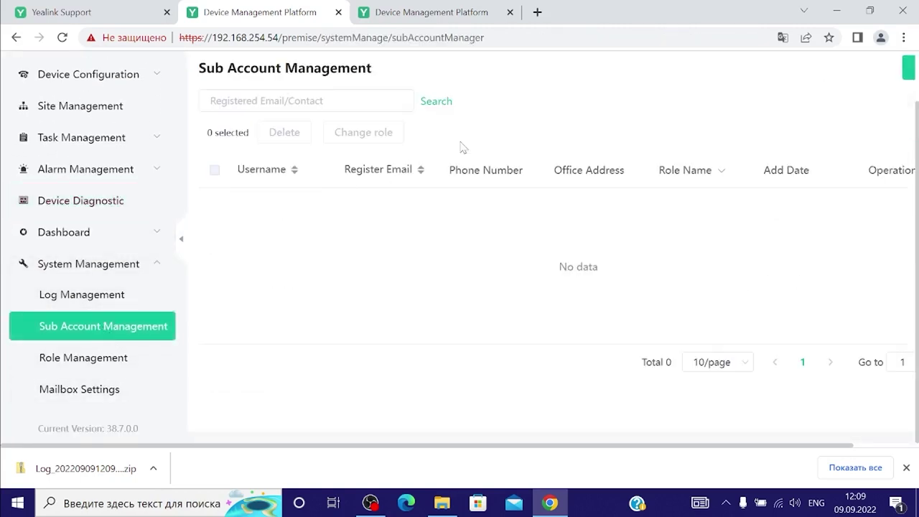
{"action": "left_click", "coordinate": [908, 67]}
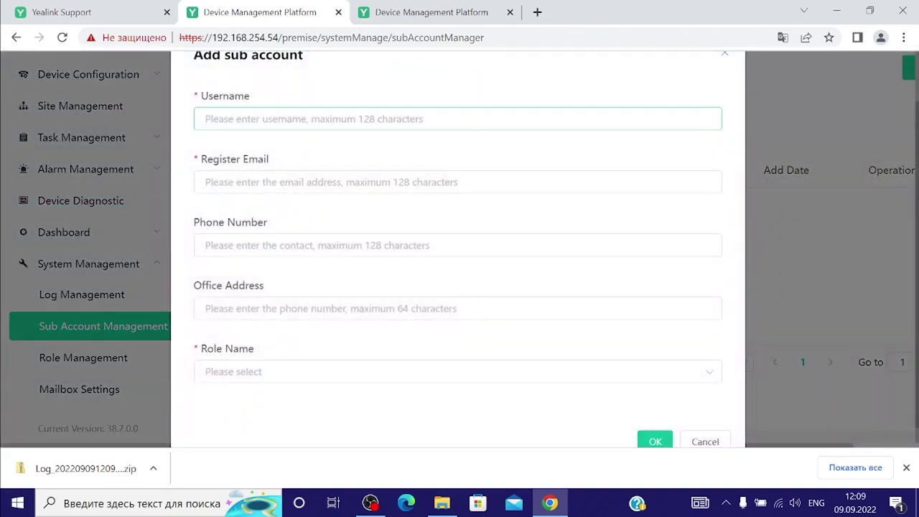
{"action": "type", "text": "Alarm"}
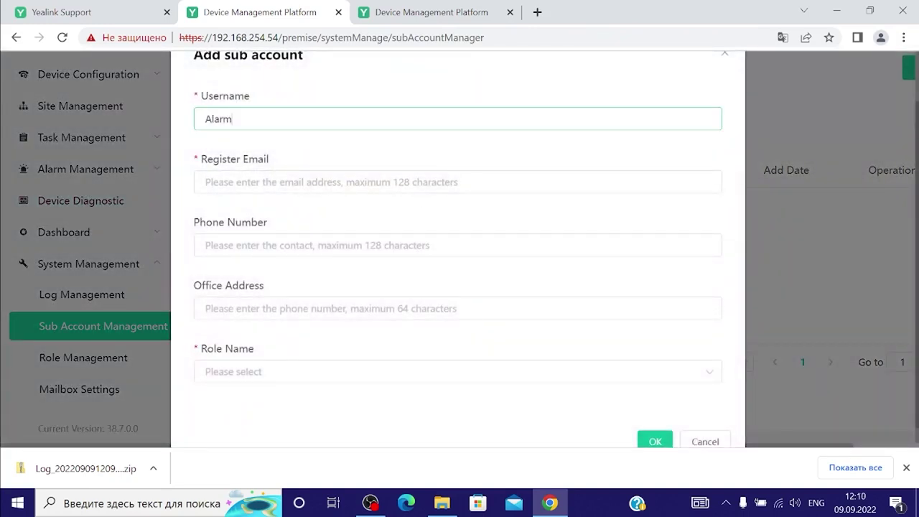
{"action": "key", "text": "Tab"}
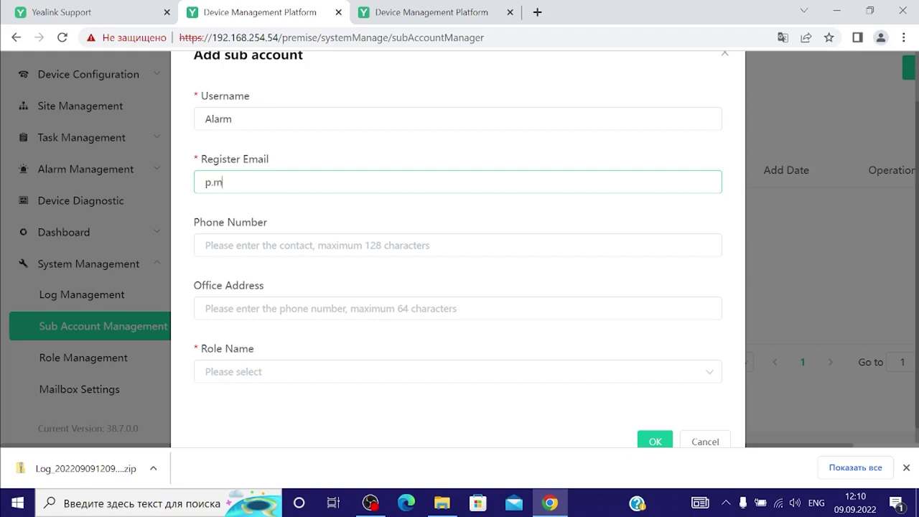
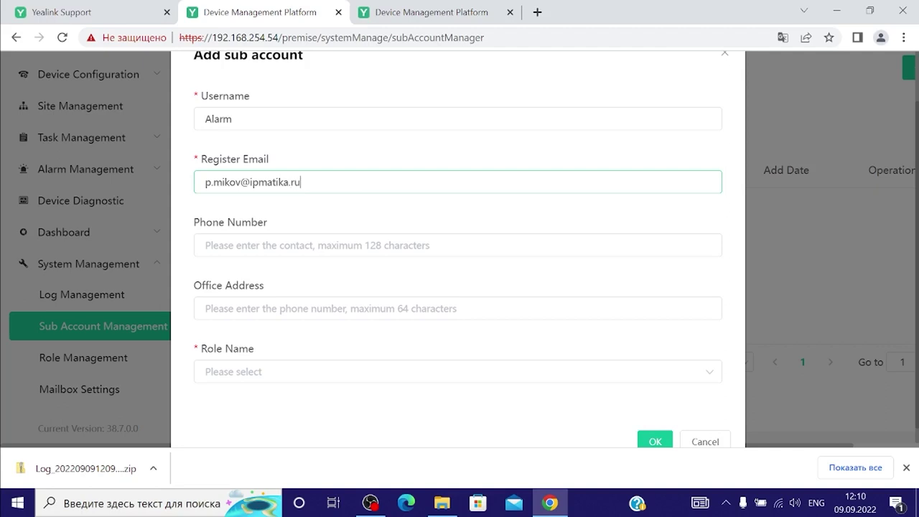
{"action": "left_click", "coordinate": [293, 371]}
{"action": "left_click", "coordinate": [283, 284]}
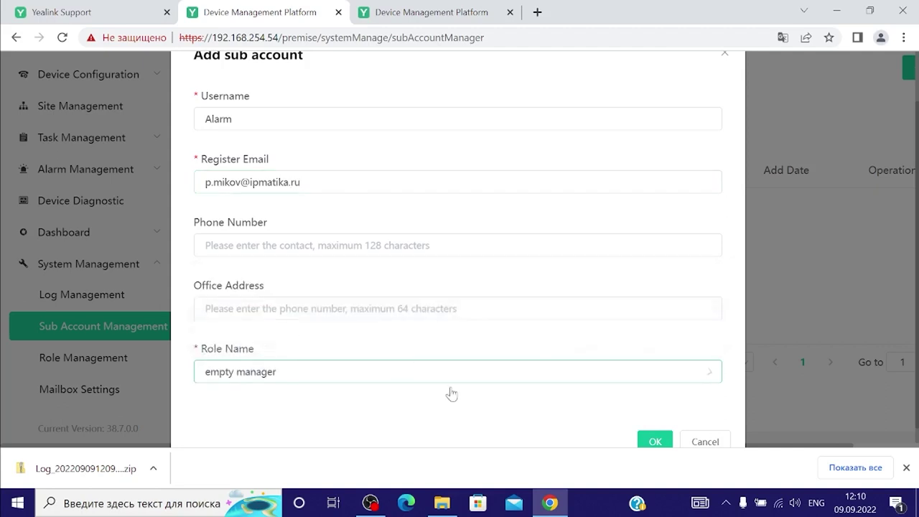
{"action": "left_click", "coordinate": [665, 443]}
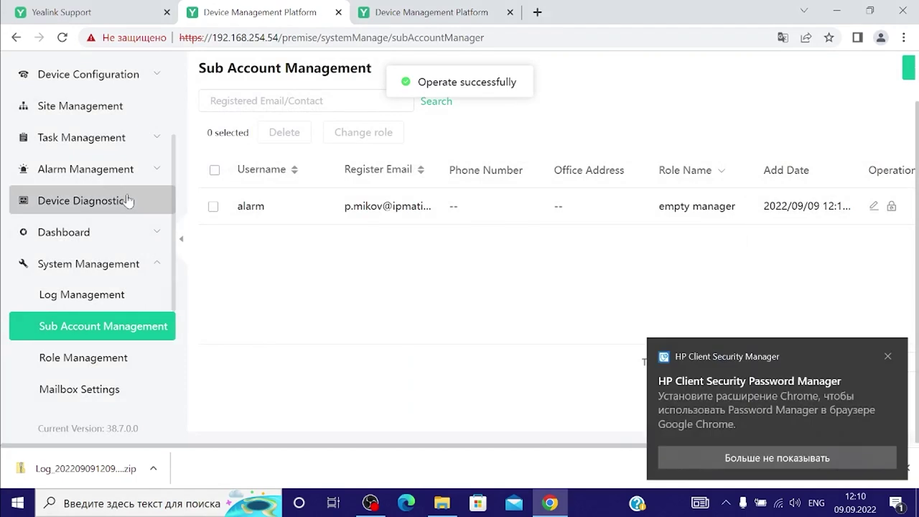
{"action": "left_click", "coordinate": [127, 172]}
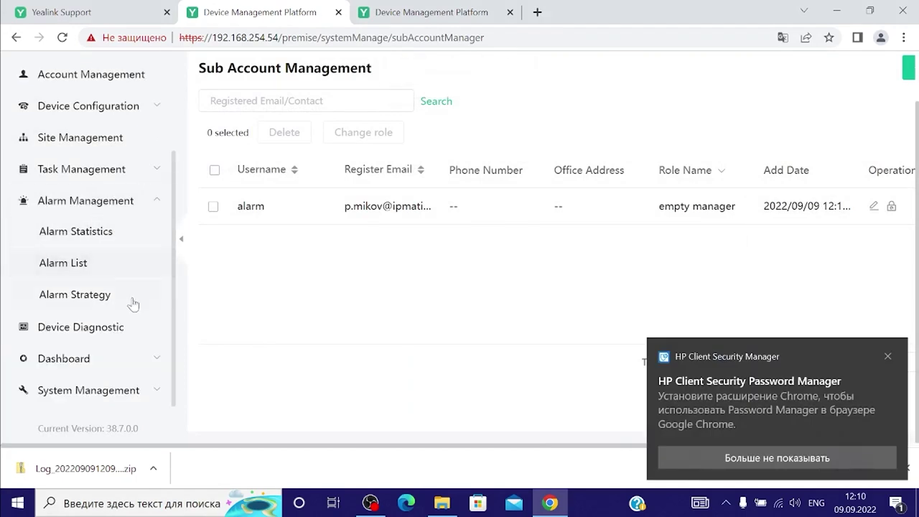
Start alarm strategy 'Alarm' with e-mail notification and the alarm sub-account as receiver
{"action": "left_click", "coordinate": [94, 294]}
{"action": "left_click", "coordinate": [879, 71]}
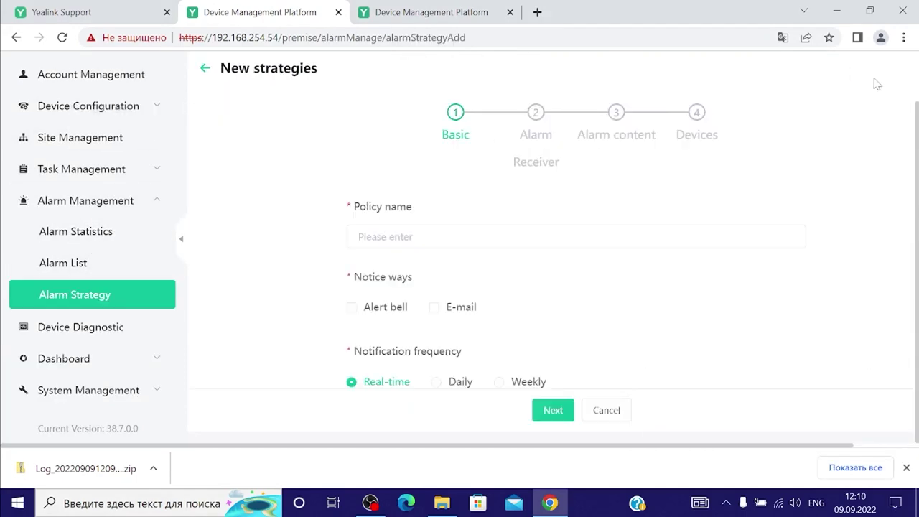
{"action": "scroll", "coordinate": [574, 216], "scroll_direction": "down", "scroll_amount": 1}
{"action": "left_click", "coordinate": [503, 190]}
{"action": "type", "text": "Alarm"}
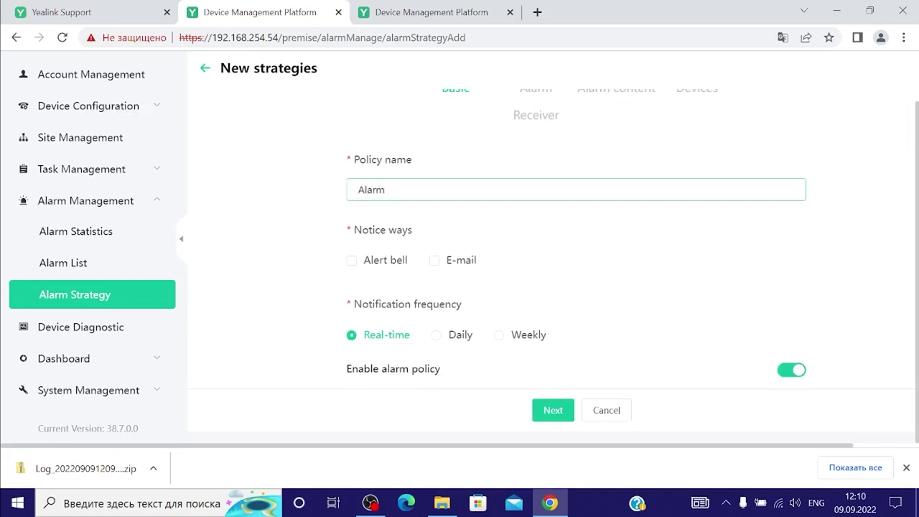
{"action": "left_click", "coordinate": [461, 262]}
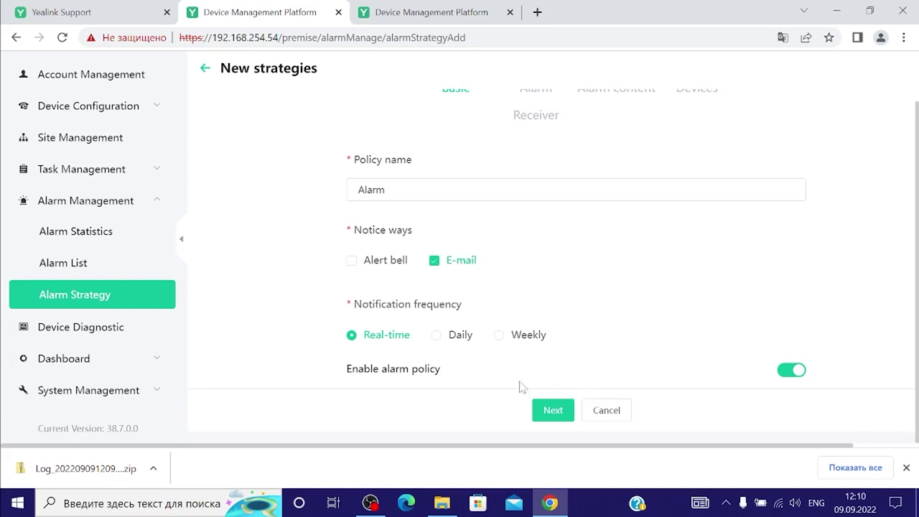
{"action": "left_click", "coordinate": [551, 410]}
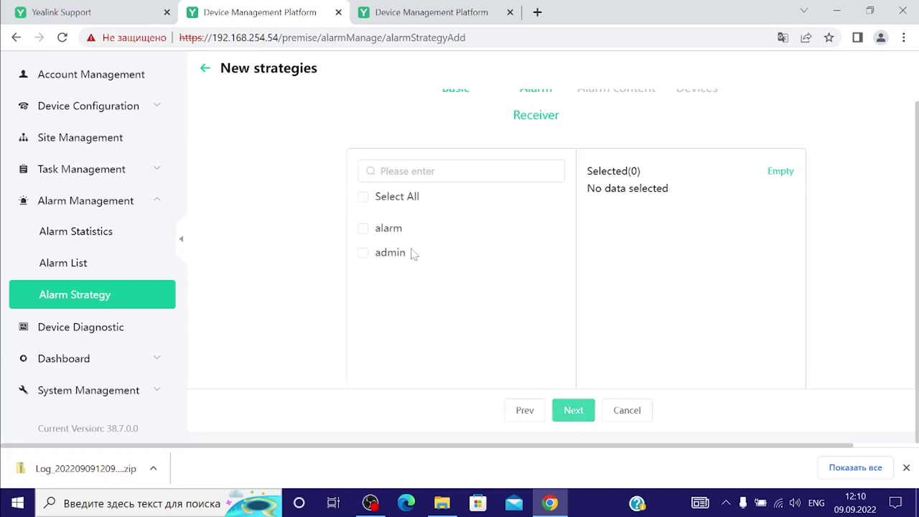
{"action": "left_click", "coordinate": [394, 231]}
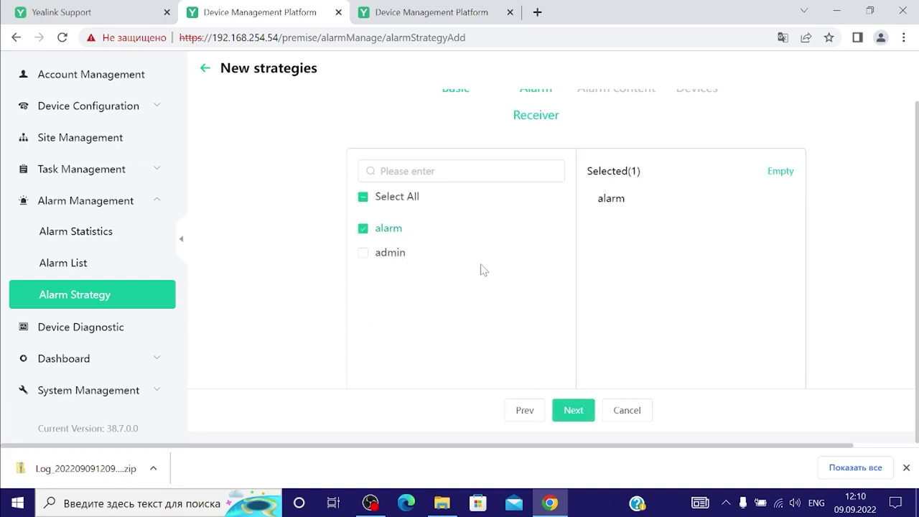
{"action": "left_click", "coordinate": [577, 410]}
Limit the triggering alarms to SIP Phone Offline, excluding every other alarm type
{"action": "scroll", "coordinate": [598, 280], "scroll_direction": "down", "scroll_amount": 2}
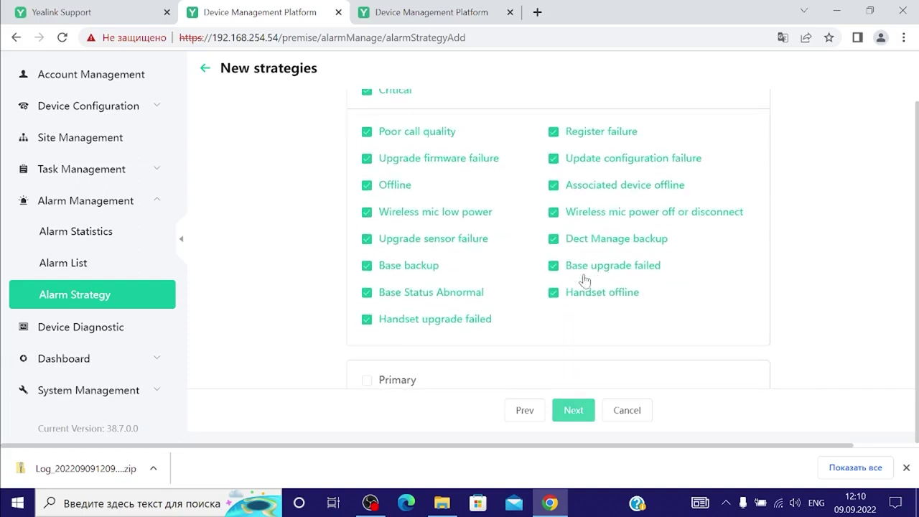
{"action": "scroll", "coordinate": [598, 280], "scroll_direction": "up", "scroll_amount": 1}
{"action": "left_click", "coordinate": [367, 161]}
{"action": "left_click", "coordinate": [451, 113]}
{"action": "left_click", "coordinate": [570, 119]}
{"action": "left_click", "coordinate": [625, 115]}
{"action": "left_click", "coordinate": [709, 115]}
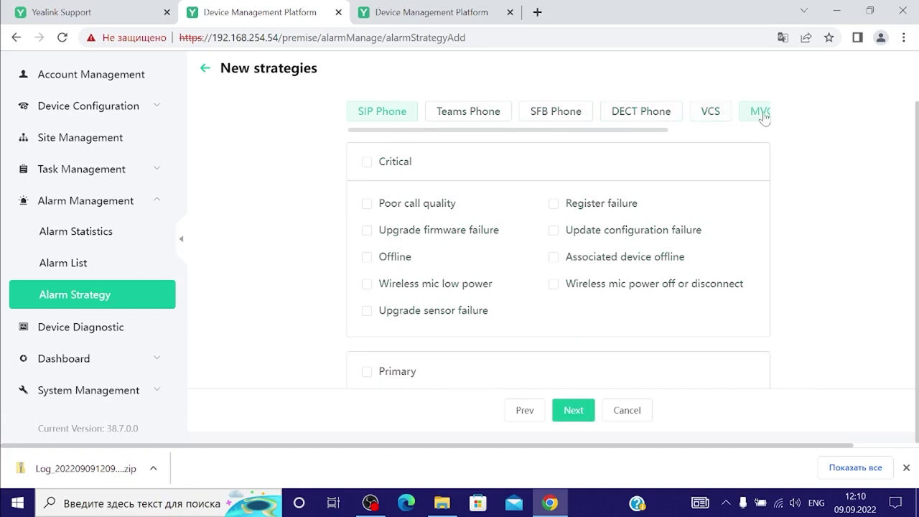
{"action": "left_click", "coordinate": [761, 114]}
{"action": "left_click_drag", "start_coordinate": [611, 131], "coordinate": [484, 125]}
{"action": "left_click", "coordinate": [718, 115]}
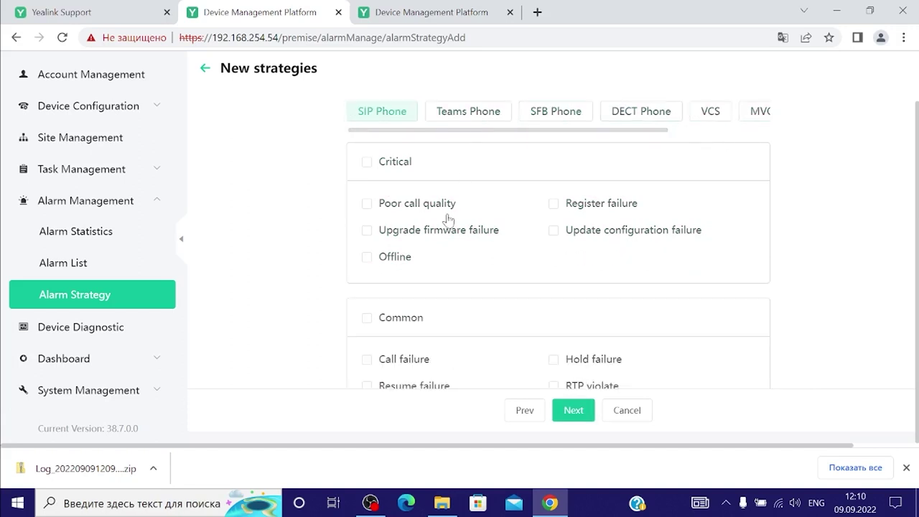
{"action": "left_click", "coordinate": [366, 258]}
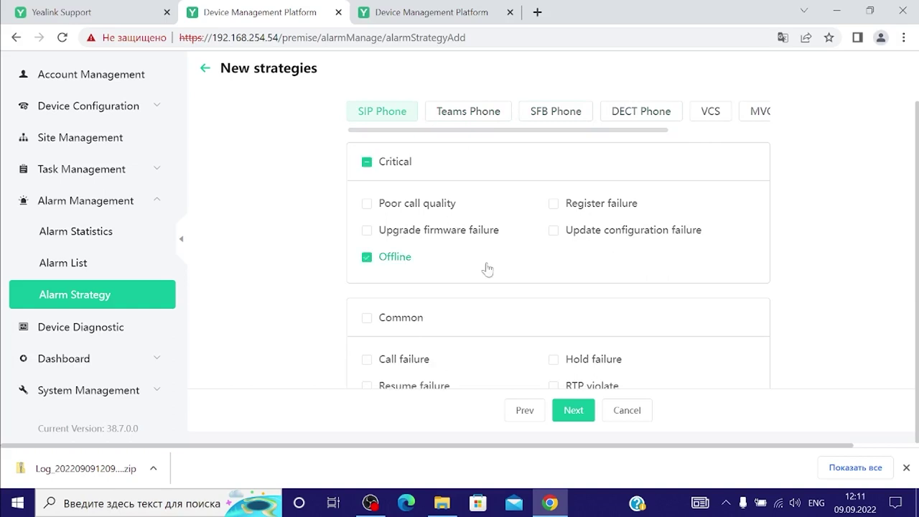
Cover all devices and save the alarm strategy
{"action": "scroll", "coordinate": [494, 267], "scroll_direction": "down", "scroll_amount": 2}
{"action": "left_click", "coordinate": [565, 407]}
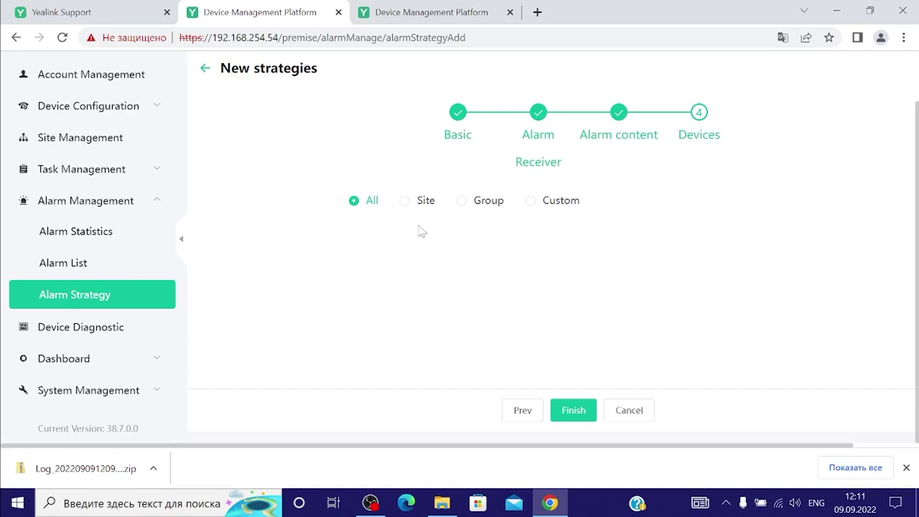
{"action": "left_click", "coordinate": [574, 410]}
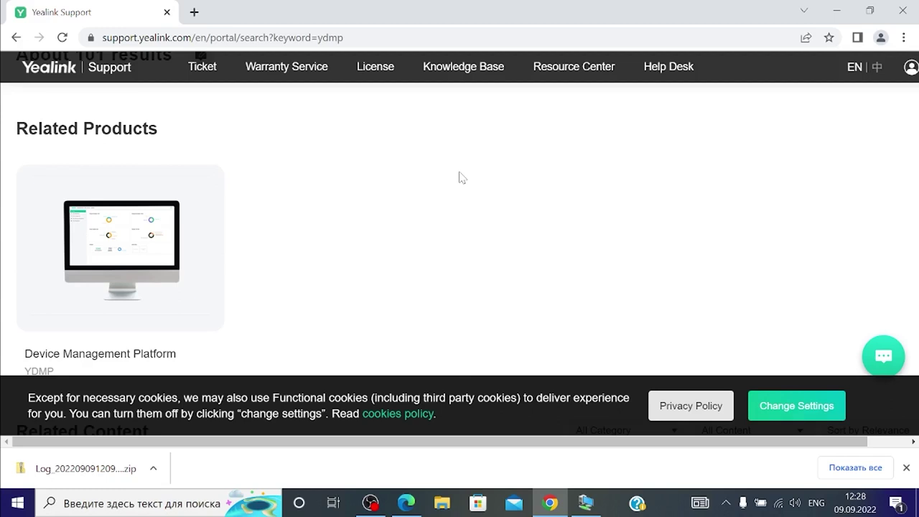
View the Device Management Platform firmware list, then the Administrator Guide's YDMP upgrade steps
{"action": "left_click", "coordinate": [137, 231]}
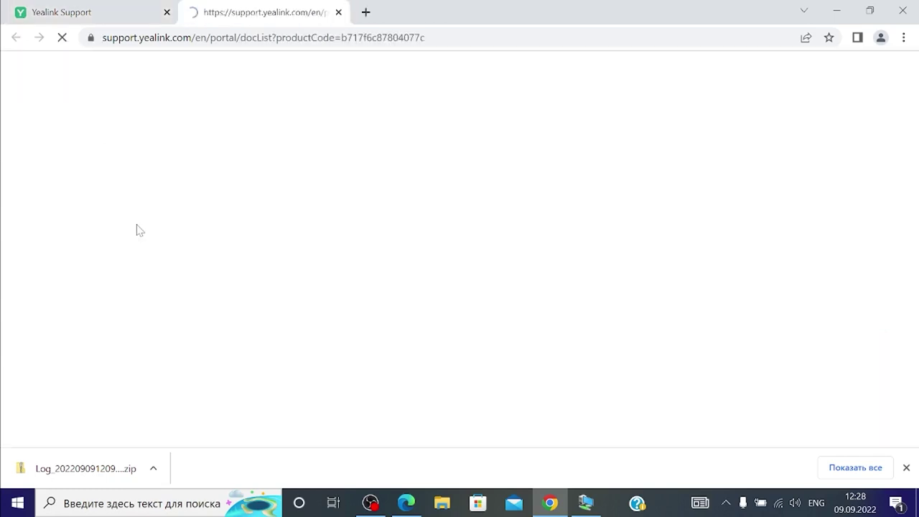
{"action": "scroll", "coordinate": [339, 221], "scroll_direction": "down", "scroll_amount": 2}
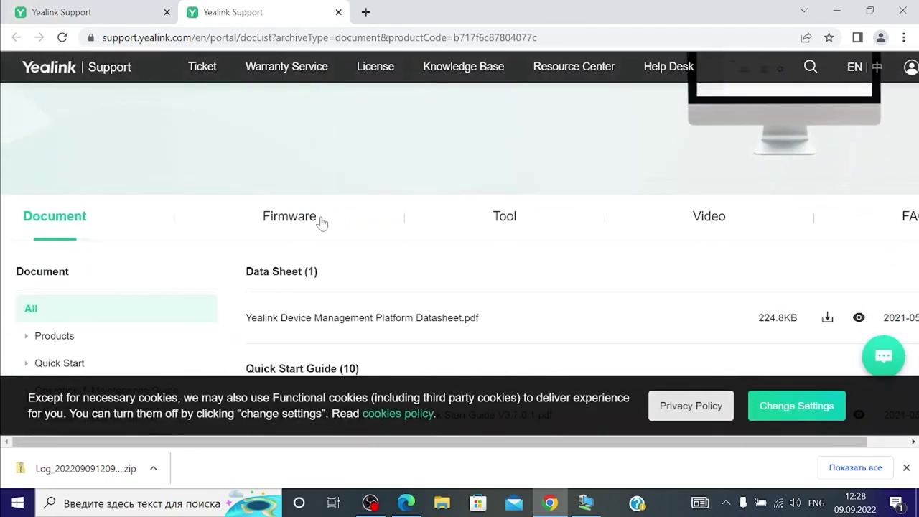
{"action": "left_click", "coordinate": [312, 218]}
{"action": "scroll", "coordinate": [358, 216], "scroll_direction": "down", "scroll_amount": 2}
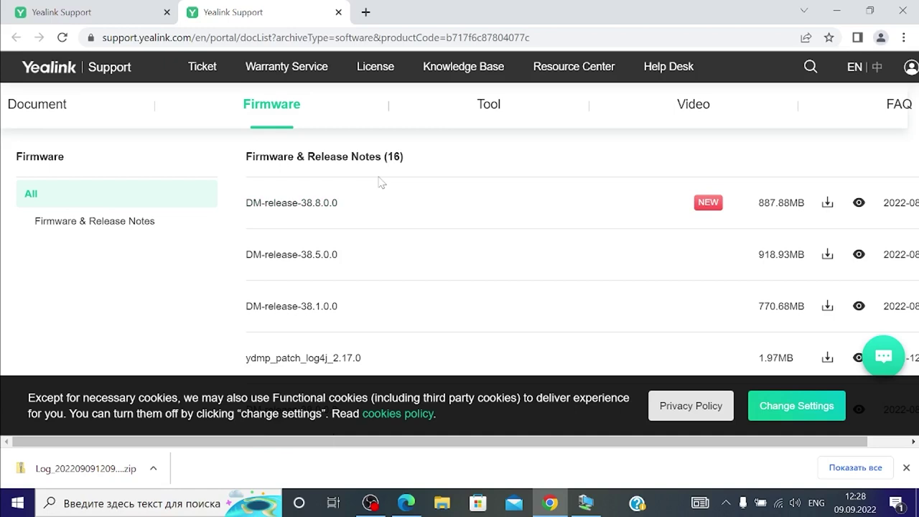
{"action": "left_click", "coordinate": [406, 502]}
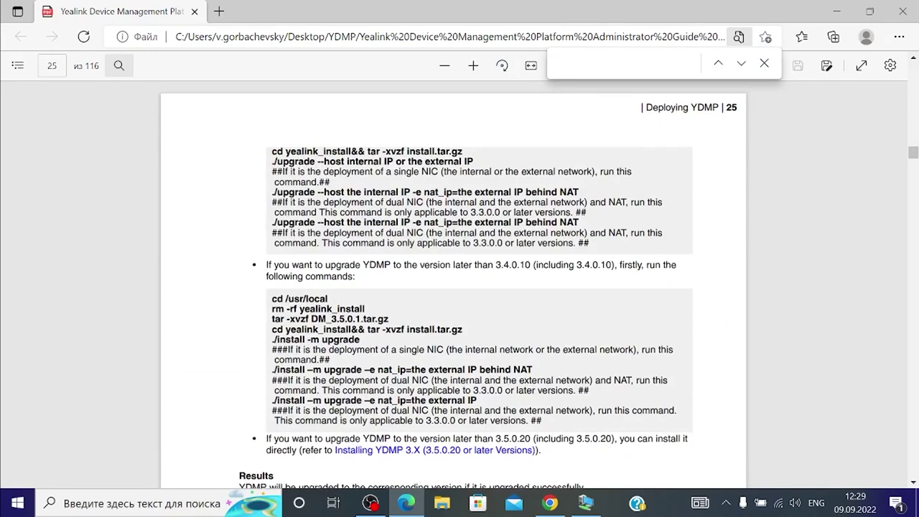
{"action": "scroll", "coordinate": [453, 285], "scroll_direction": "down", "scroll_amount": 1}
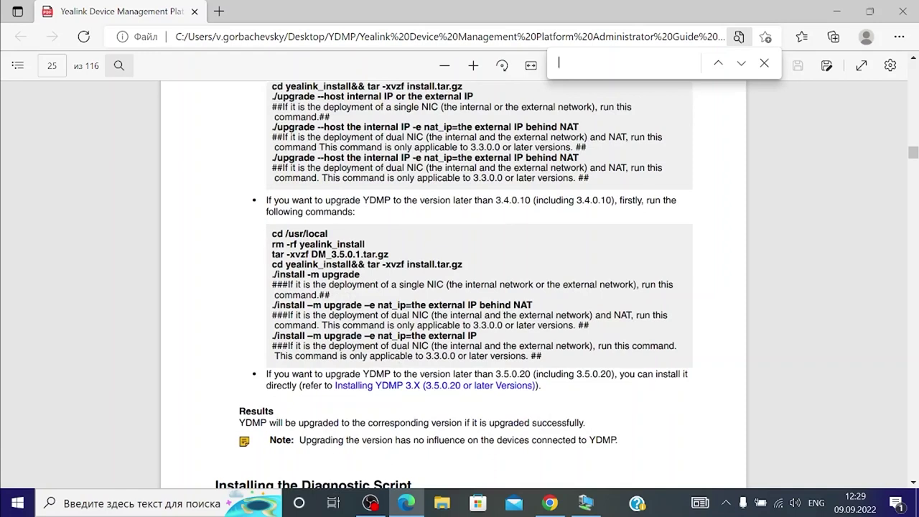
{"action": "left_click", "coordinate": [581, 500]}
In /usr/local, delete the old yealink_install folder and list the directory contents
{"action": "type", "text": "cd"}
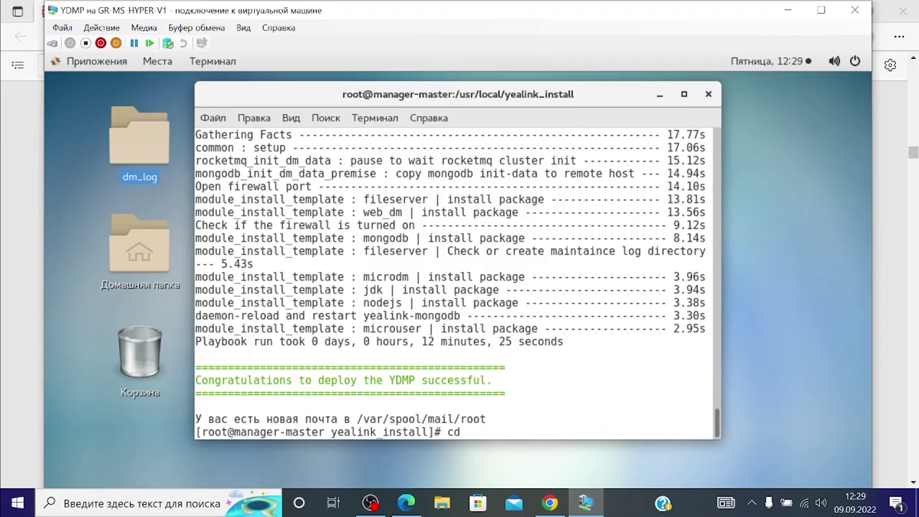
{"action": "type", "text": " /usr/local"}
{"action": "key", "text": "Return"}
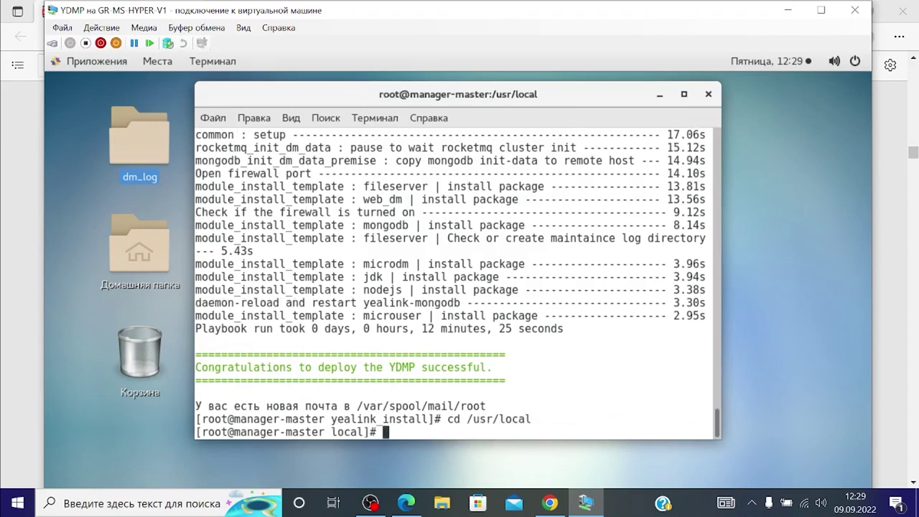
{"action": "type", "text": "rm -rf yealin"}
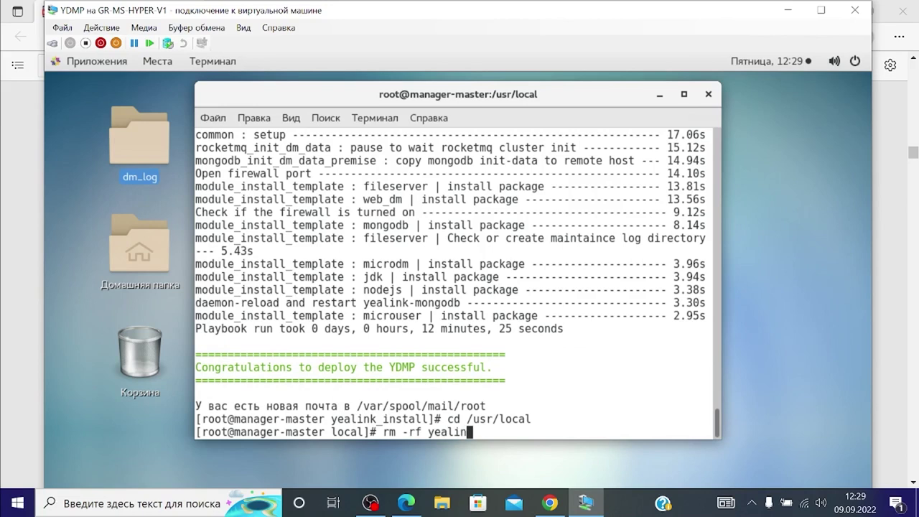
{"action": "type", "text": "k_install"}
{"action": "key", "text": "Return"}
{"action": "type", "text": "ls"}
{"action": "key", "text": "Return"}
Extract DM-release-38.8.0.0.tar.gz and change into the new yealink_install folder
{"action": "type", "text": "tar -"}
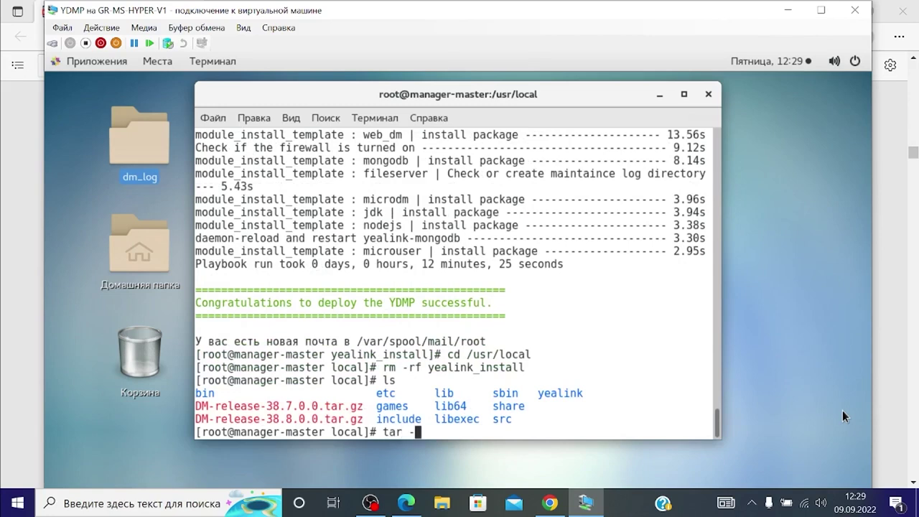
{"action": "type", "text": "xvzf DM-release"}
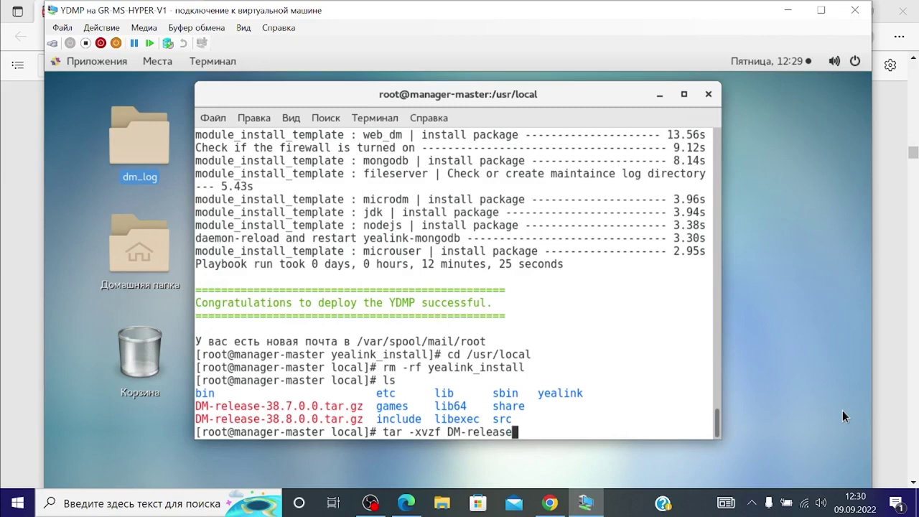
{"action": "type", "text": "-38.8.0.0.tar.gz"}
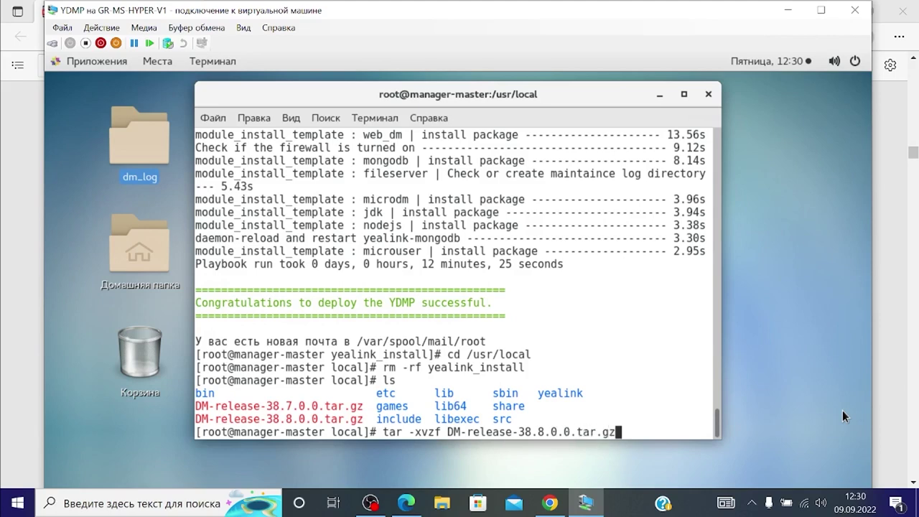
{"action": "key", "text": "Return"}
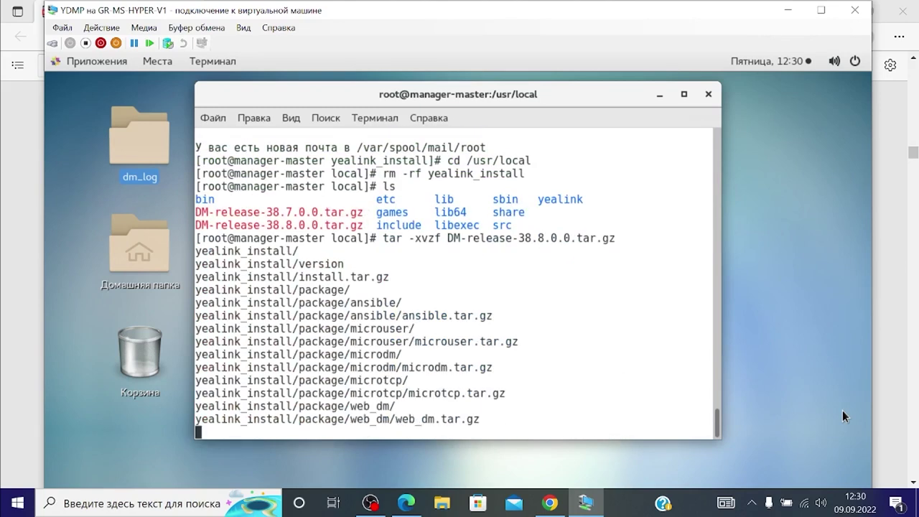
{"action": "type", "text": "cd yealinkyealink_install/package/nginx/"}
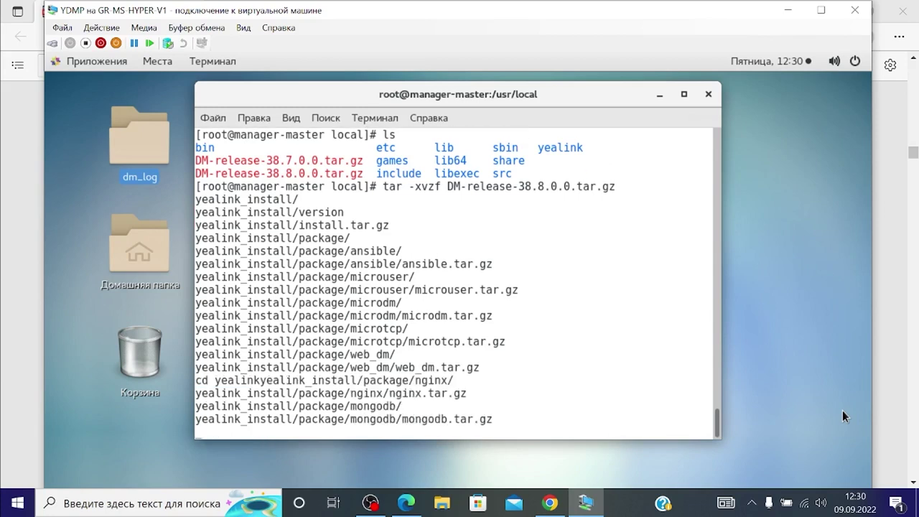
{"action": "type", "text": "cd"}
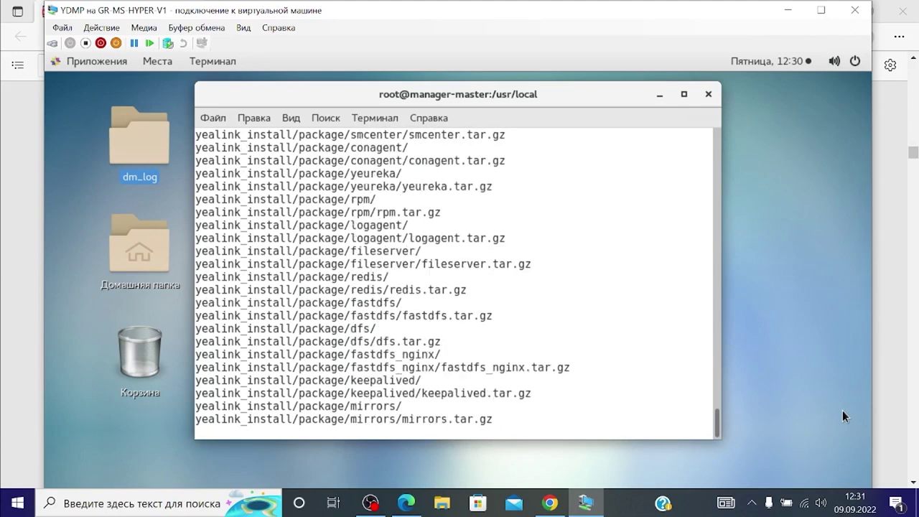
{"action": "key", "text": "BackSpace"}
{"action": "key", "text": "BackSpace"}
{"action": "key", "text": "BackSpace"}
{"action": "type", "text": "a"}
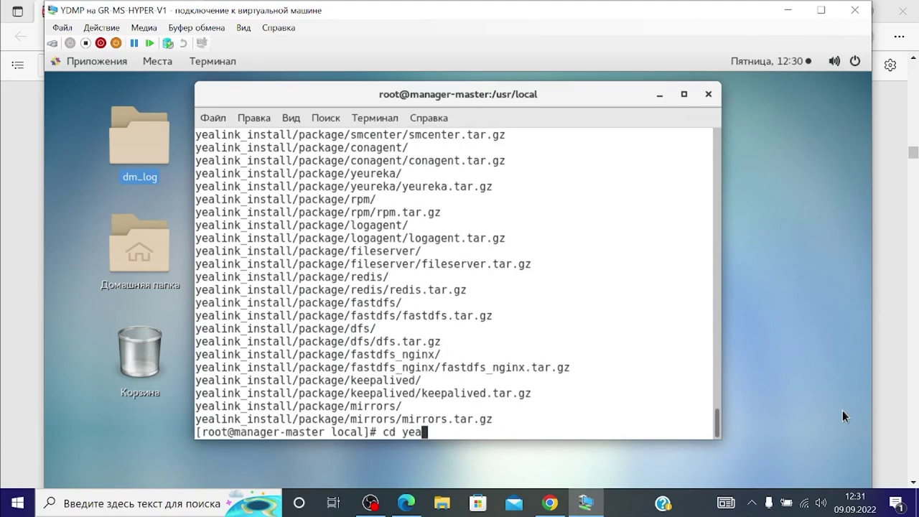
{"action": "type", "text": "link_install"}
{"action": "key", "text": "Return"}
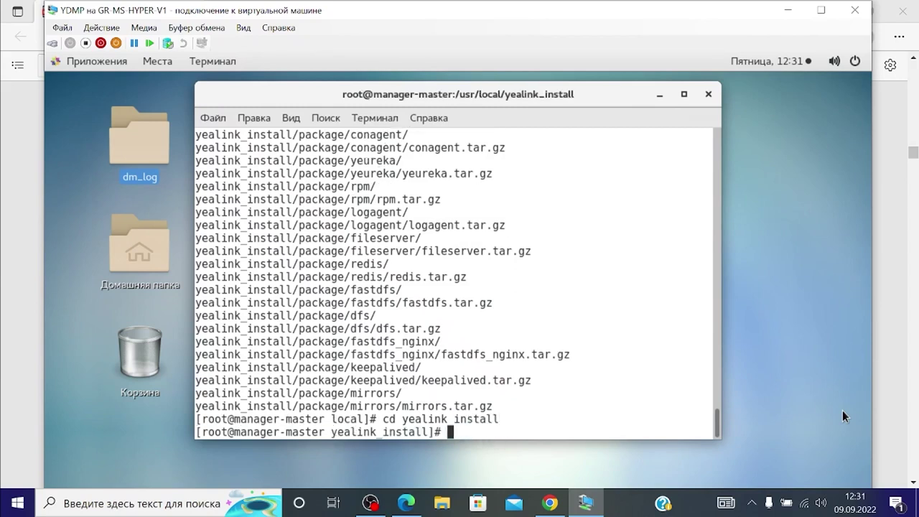